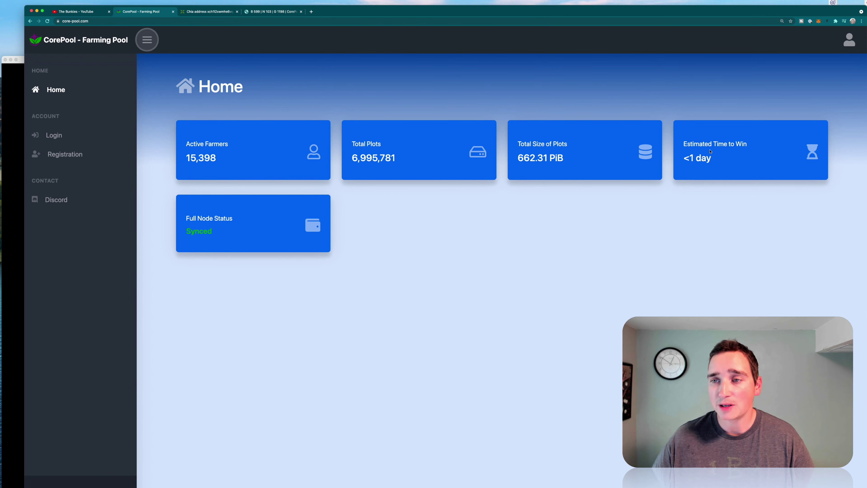
- Compare the Estimated Time to Win on CorePool's home page with the one in the Chia Blockchain farm overview
{"action": "left_click_drag", "start_coordinate": [687, 144], "coordinate": [745, 144]}
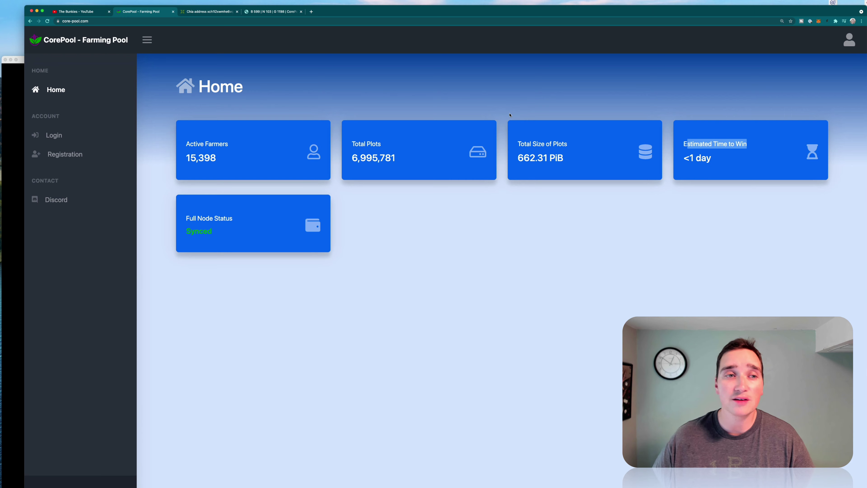
{"action": "left_click", "coordinate": [22, 62]}
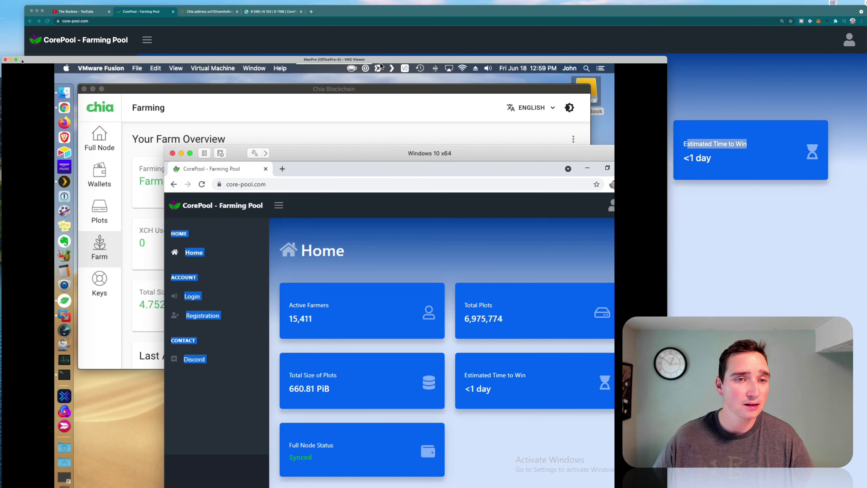
{"action": "left_click", "coordinate": [295, 112]}
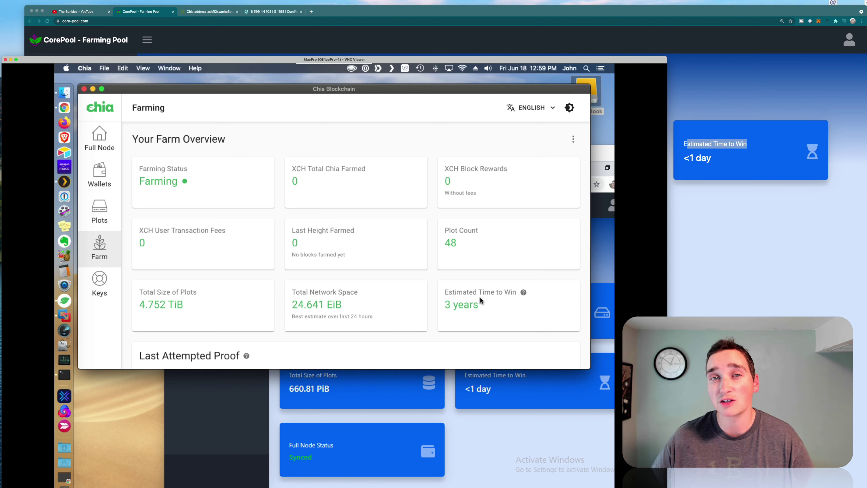
{"action": "left_click_drag", "start_coordinate": [299, 291], "coordinate": [362, 295]}
{"action": "left_click", "coordinate": [362, 295]}
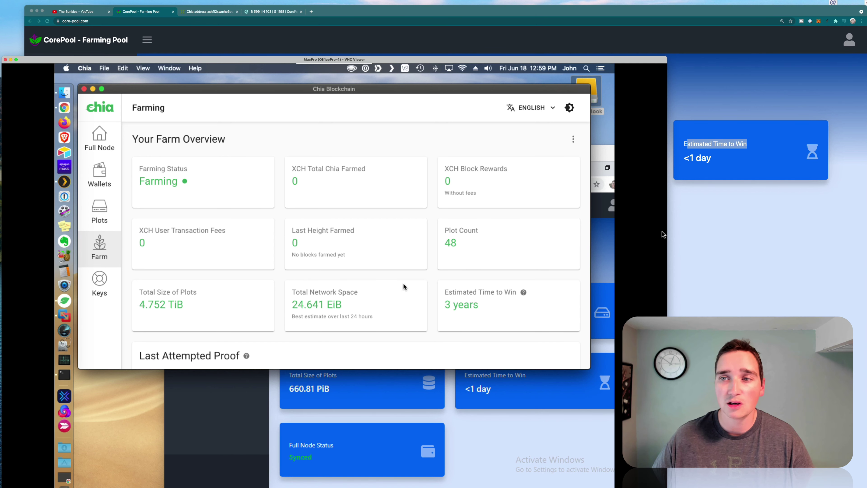
{"action": "key", "text": "alt+Tab"}
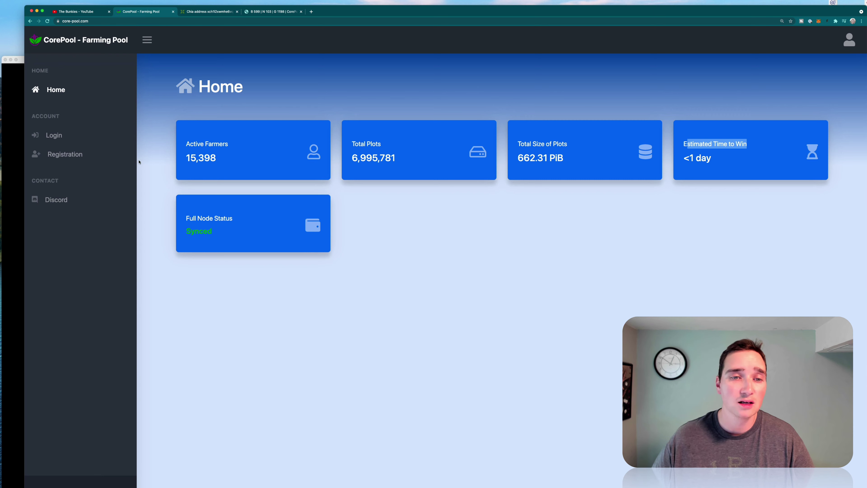
- Examine the pool address's farmer status in Chia Explorer, including its rank and the blocks it has won
{"action": "left_click", "coordinate": [196, 15]}
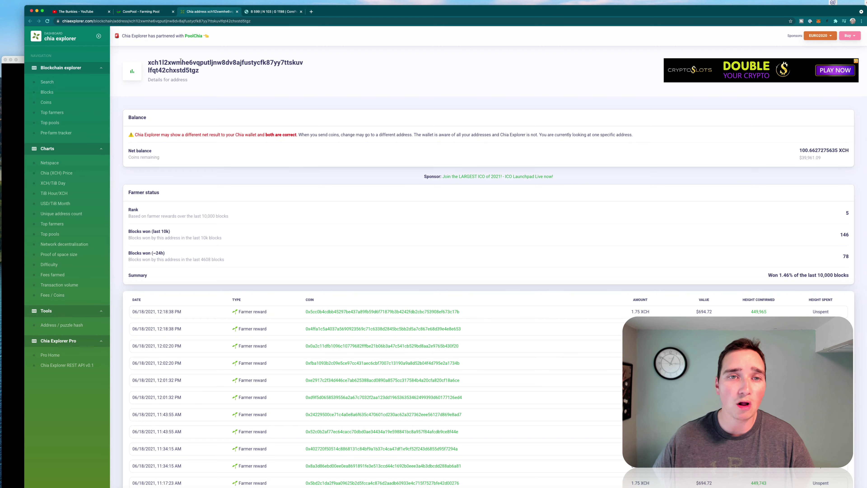
{"action": "scroll", "coordinate": [406, 156], "scroll_direction": "down", "scroll_amount": 3}
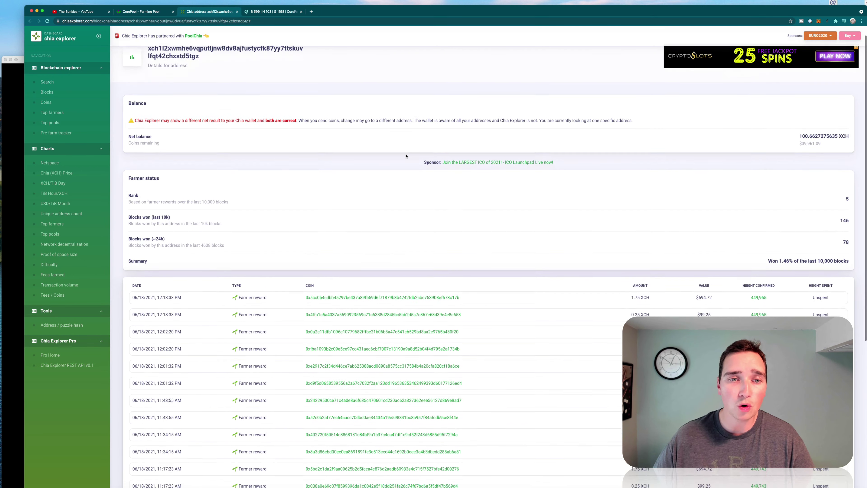
{"action": "scroll", "coordinate": [406, 156], "scroll_direction": "down", "scroll_amount": 1}
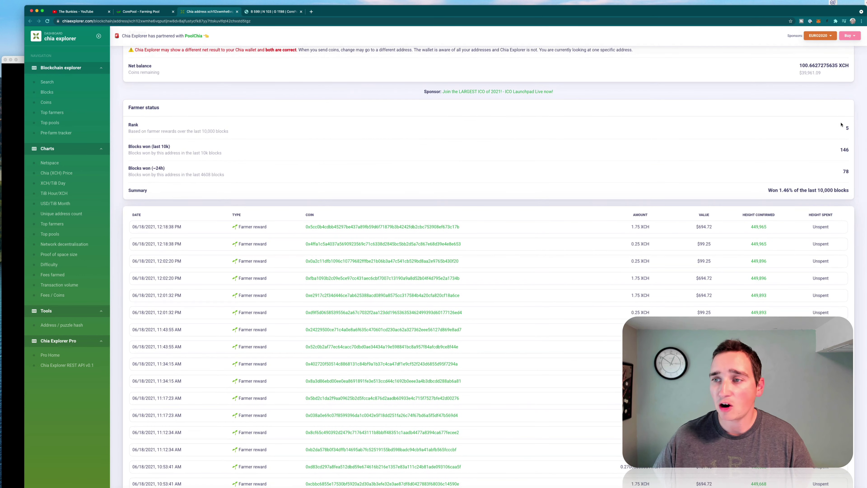
{"action": "left_click", "coordinate": [797, 135]}
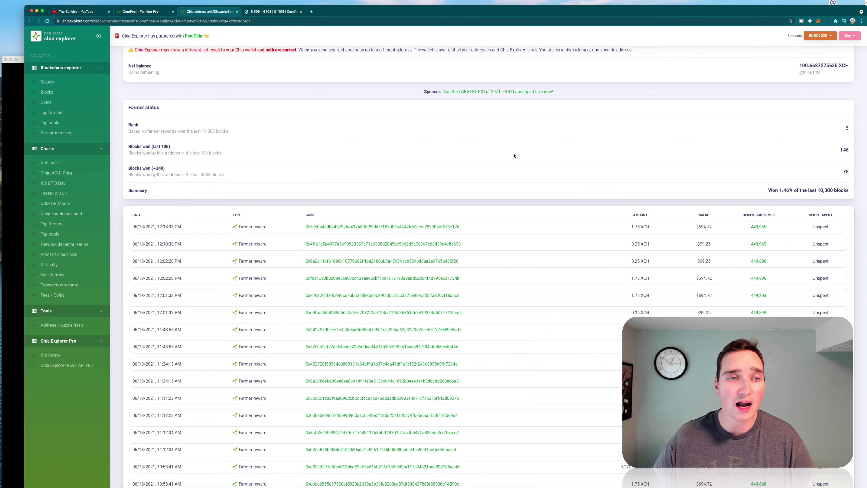
{"action": "left_click_drag", "start_coordinate": [145, 131], "coordinate": [200, 131]}
{"action": "left_click", "coordinate": [199, 130]}
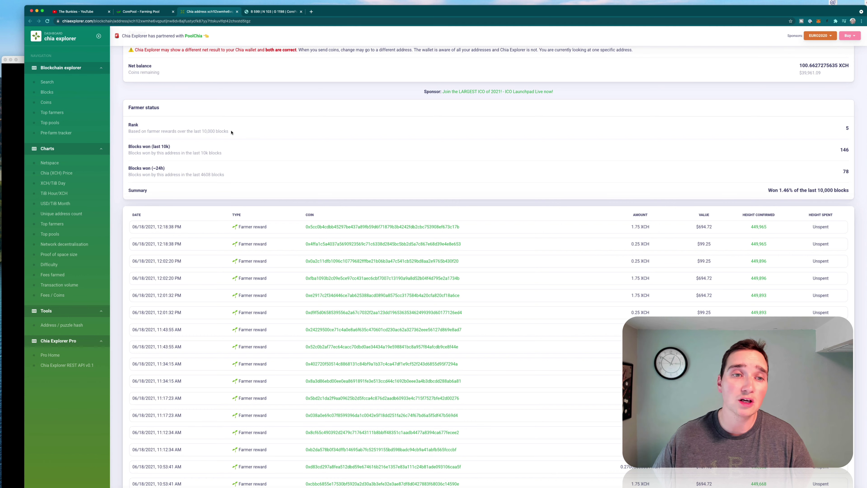
{"action": "scroll", "coordinate": [205, 145], "scroll_direction": "down", "scroll_amount": 1}
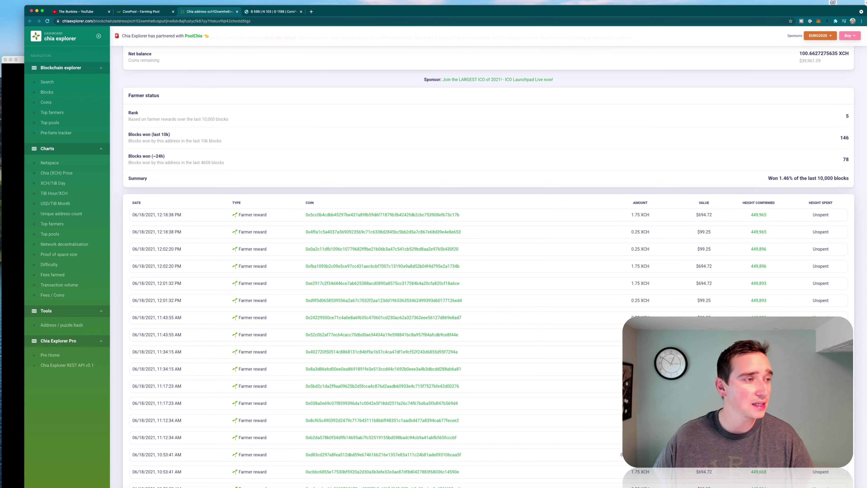
- Read the Core-Pool payout announcements in Discord and review the pool address's farmer rewards in Chia Explorer
{"action": "left_click_drag", "start_coordinate": [0, 71], "coordinate": [160, 88]}
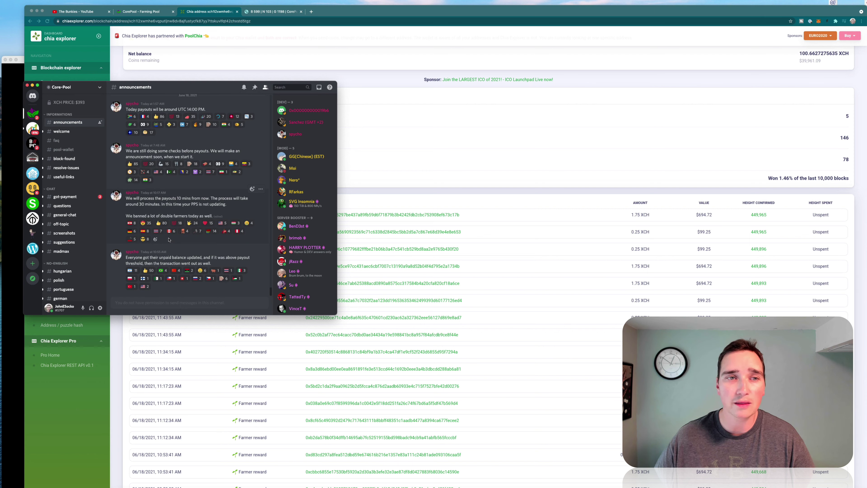
{"action": "key", "text": "super+Tab"}
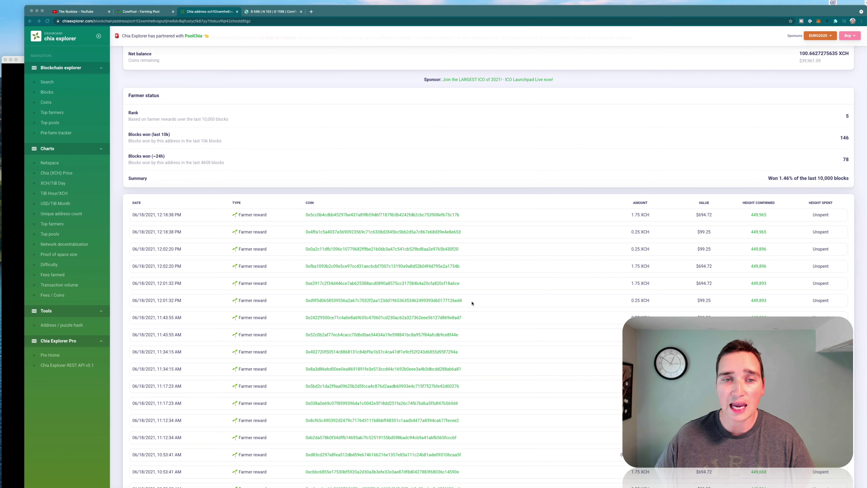
{"action": "scroll", "coordinate": [472, 303], "scroll_direction": "down", "scroll_amount": 5}
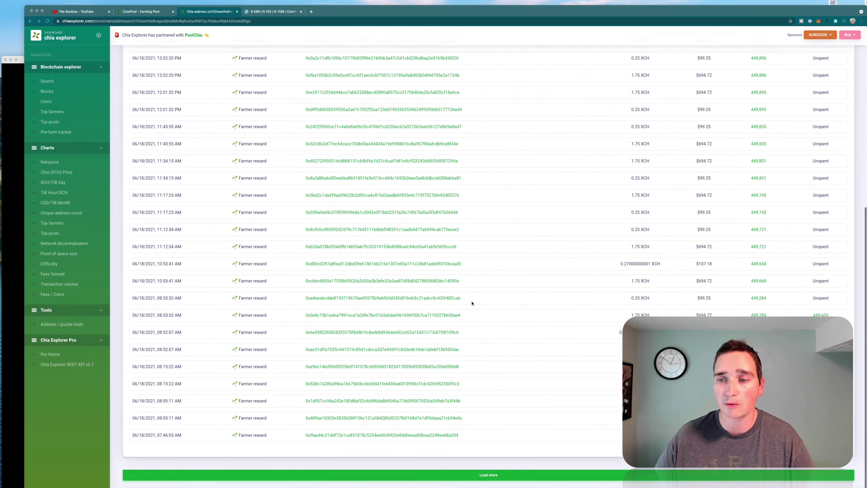
{"action": "scroll", "coordinate": [472, 303], "scroll_direction": "up", "scroll_amount": 6}
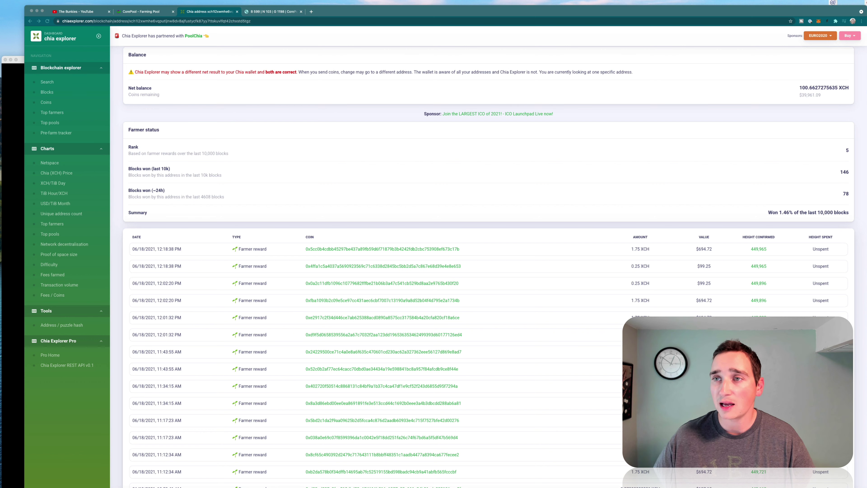
{"action": "left_click", "coordinate": [770, 1]}
{"action": "left_click", "coordinate": [783, 40]}
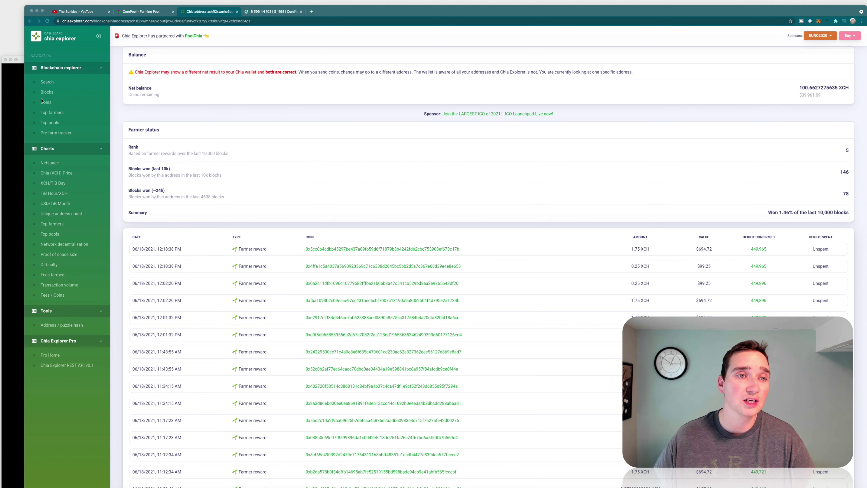
- Switch to the Windows 10 virtual machine, move its window fully into view, and open CorePool's account registration form
{"action": "left_click", "coordinate": [22, 62]}
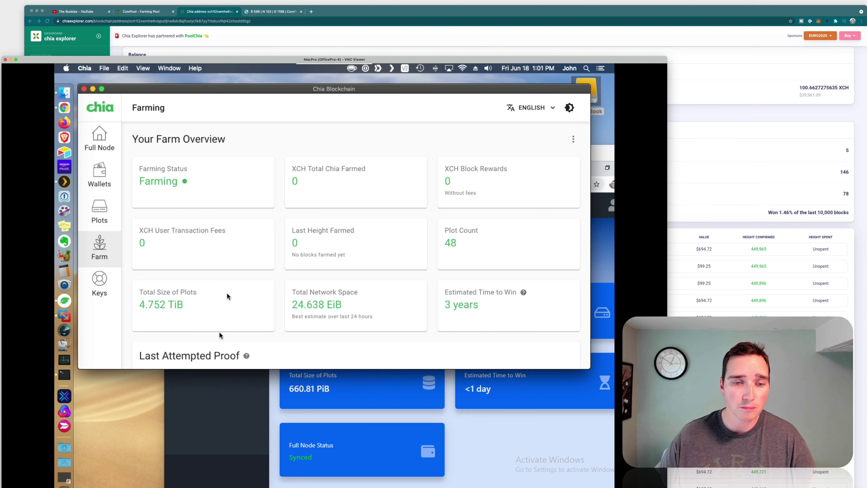
{"action": "left_click", "coordinate": [219, 379]}
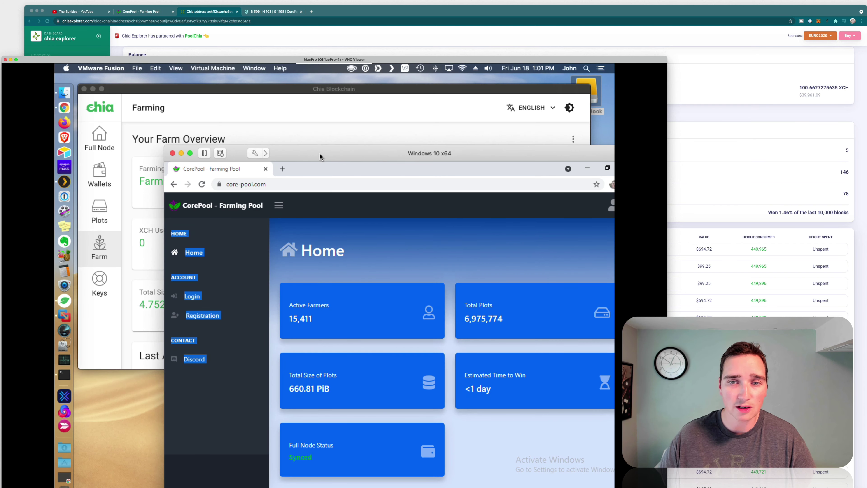
{"action": "left_click_drag", "start_coordinate": [320, 154], "coordinate": [259, 118]}
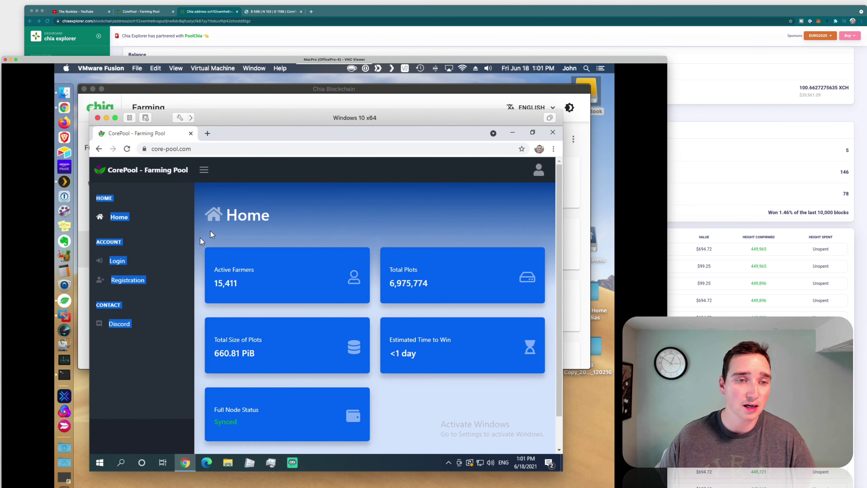
{"action": "left_click", "coordinate": [159, 248]}
{"action": "left_click", "coordinate": [117, 262]}
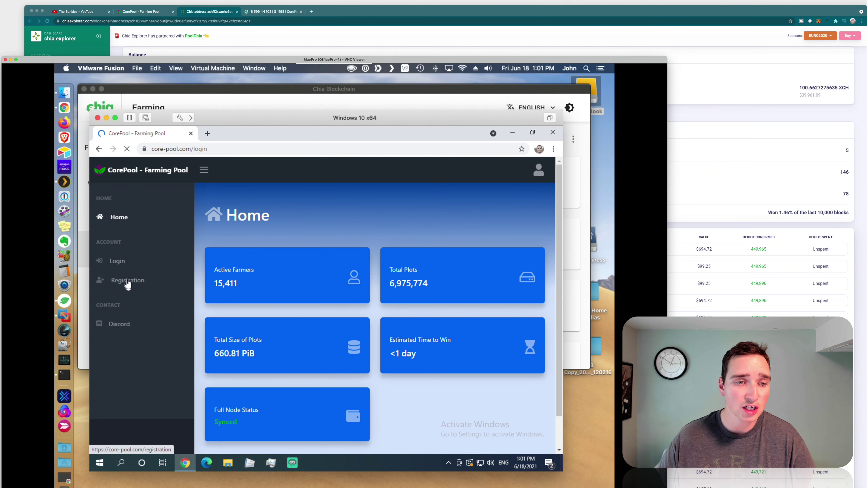
{"action": "left_click", "coordinate": [136, 284]}
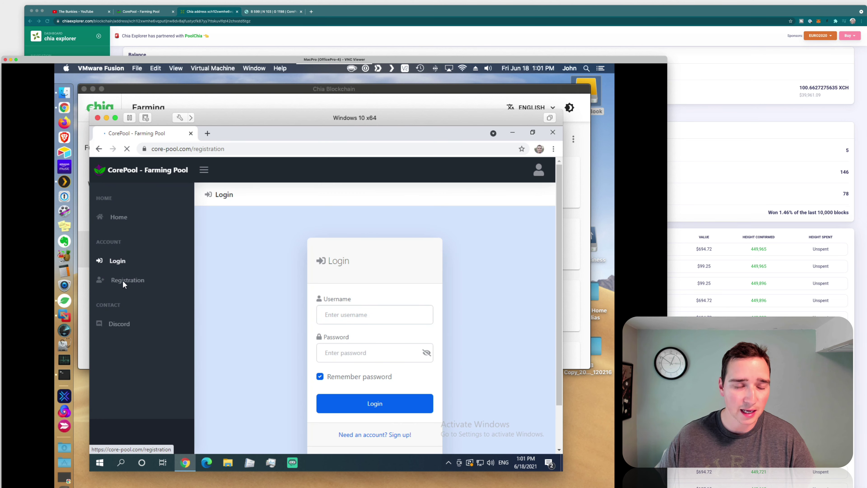
{"action": "scroll", "coordinate": [220, 286], "scroll_direction": "down", "scroll_amount": 3}
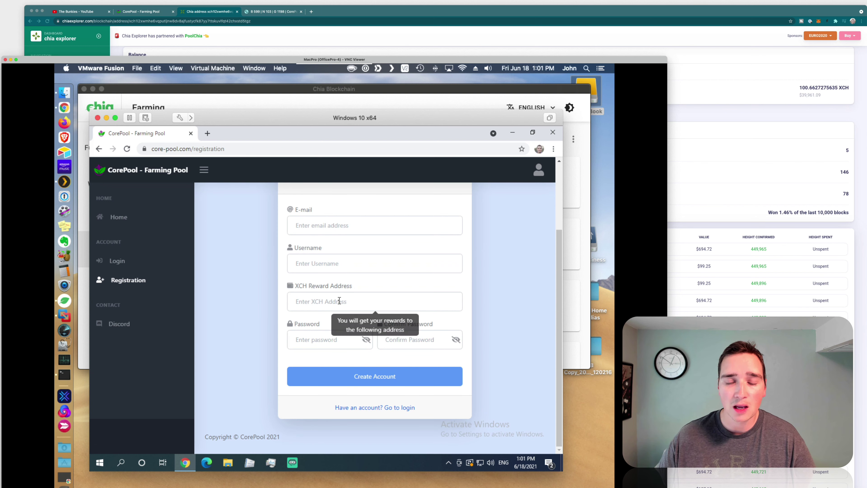
- Locate the receive address in the Chia wallet for the XCH Reward Address field, and return to the CorePool registration form
{"action": "left_click", "coordinate": [374, 300]}
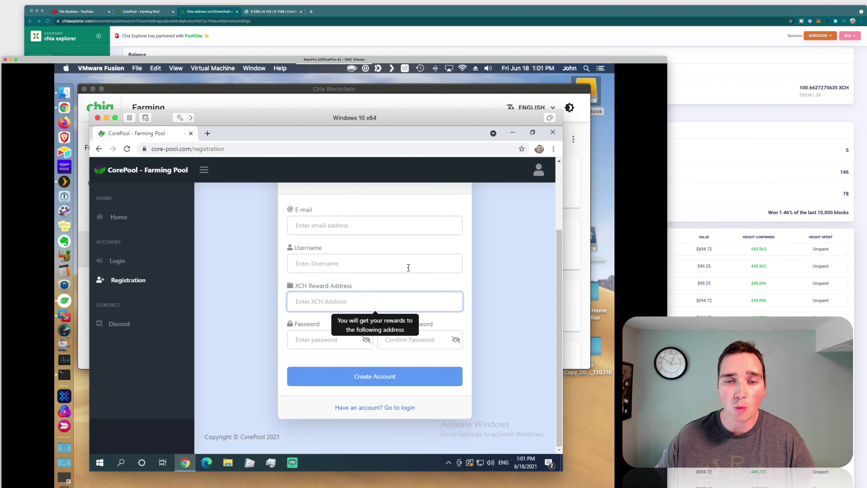
{"action": "left_click", "coordinate": [249, 101]}
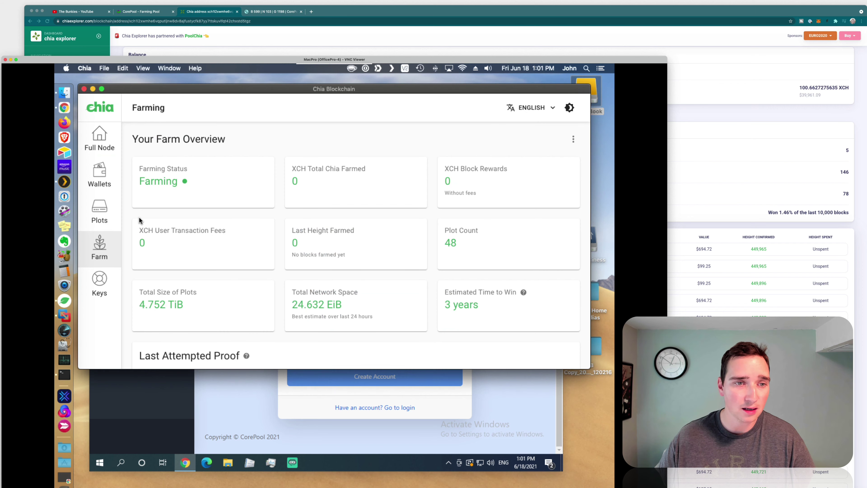
{"action": "left_click", "coordinate": [100, 175]}
{"action": "scroll", "coordinate": [485, 251], "scroll_direction": "down", "scroll_amount": 5}
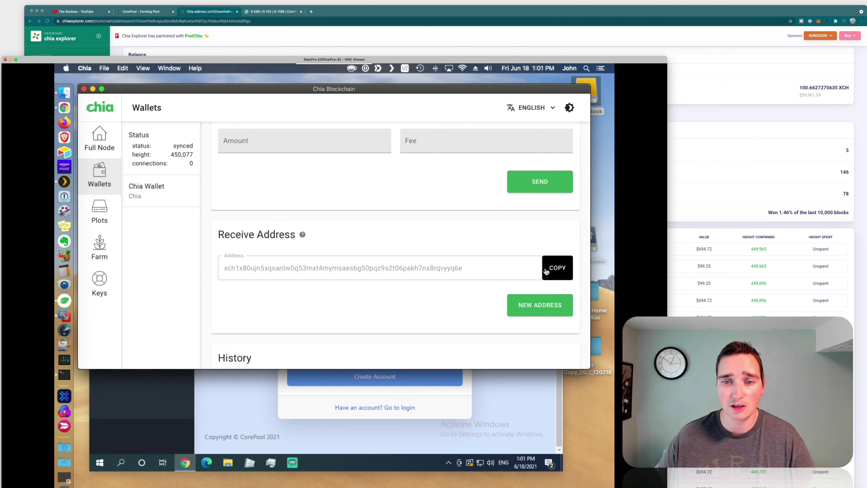
{"action": "left_click", "coordinate": [492, 382]}
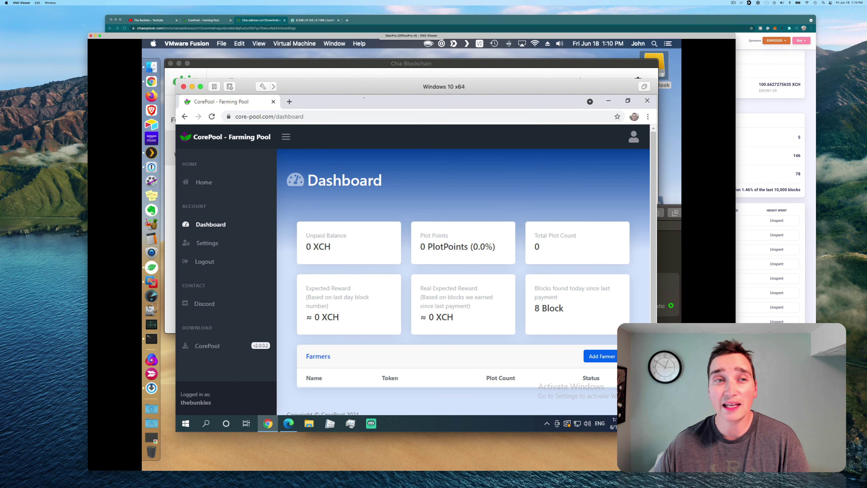
- Download CorePool.exe from MEGA through the CorePool dashboard's v2.0.0.2 download link, accepting the site's cookies
{"action": "left_click_drag", "start_coordinate": [218, 36], "coordinate": [204, 18]}
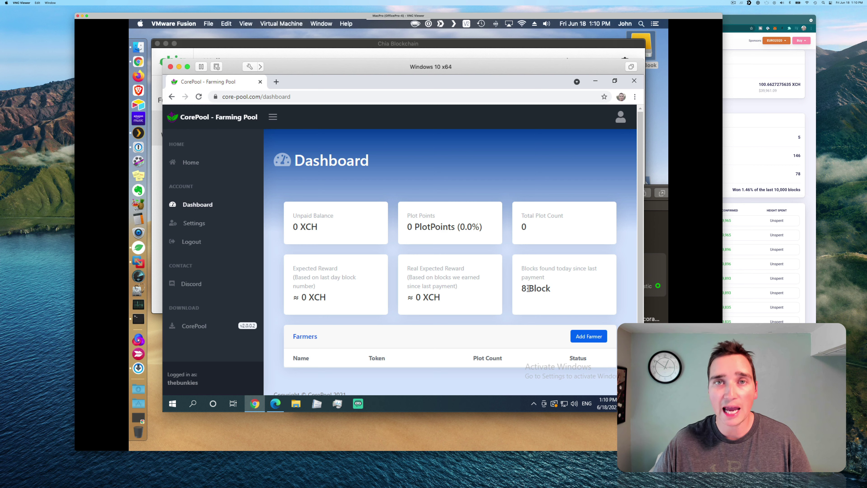
{"action": "scroll", "coordinate": [439, 271], "scroll_direction": "down", "scroll_amount": 1}
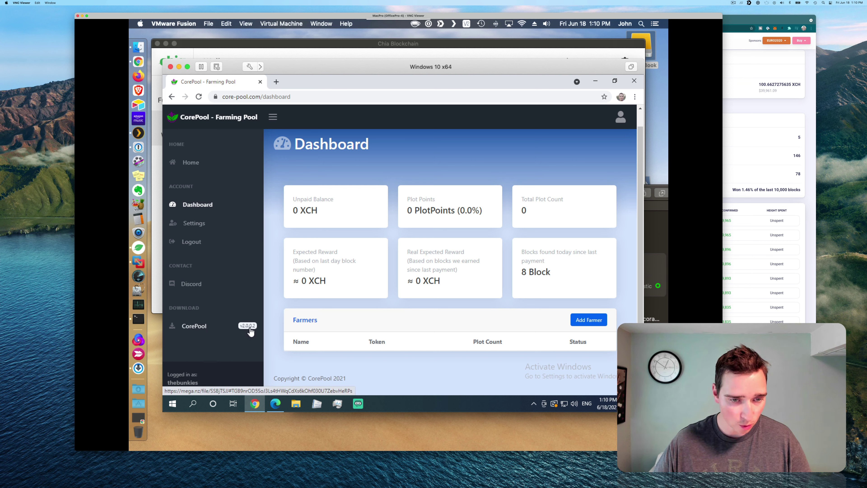
{"action": "left_click", "coordinate": [206, 327]}
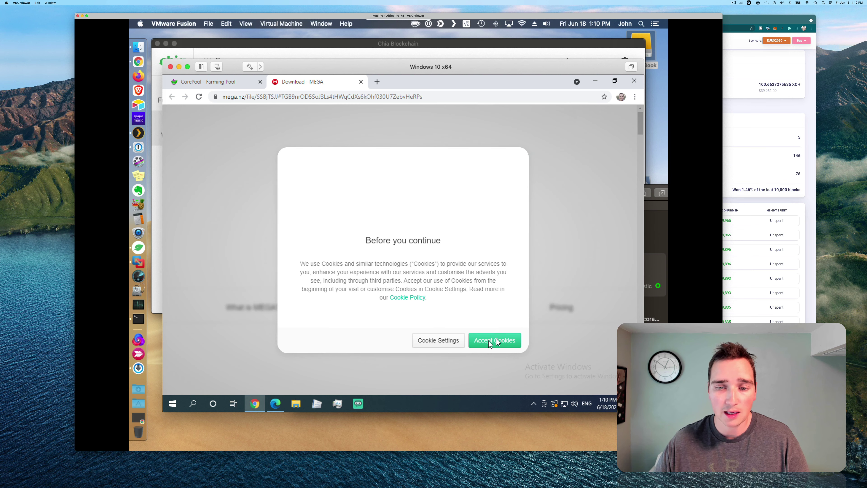
{"action": "left_click", "coordinate": [516, 340]}
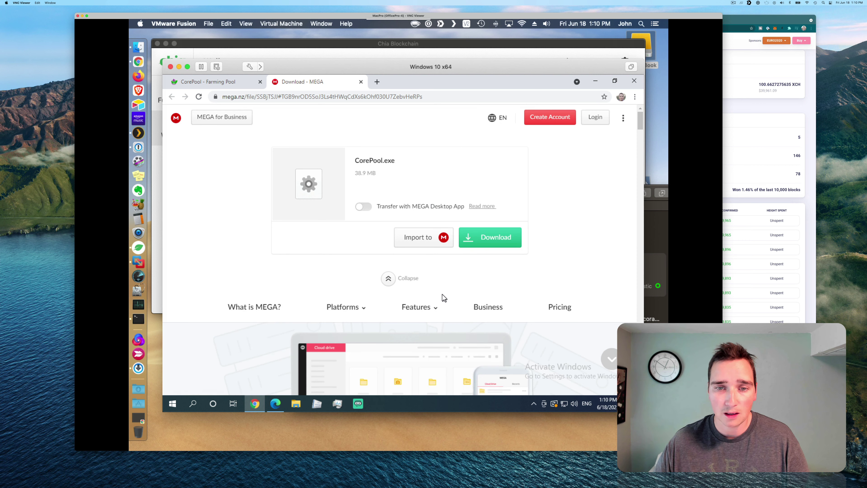
{"action": "left_click", "coordinate": [487, 243]}
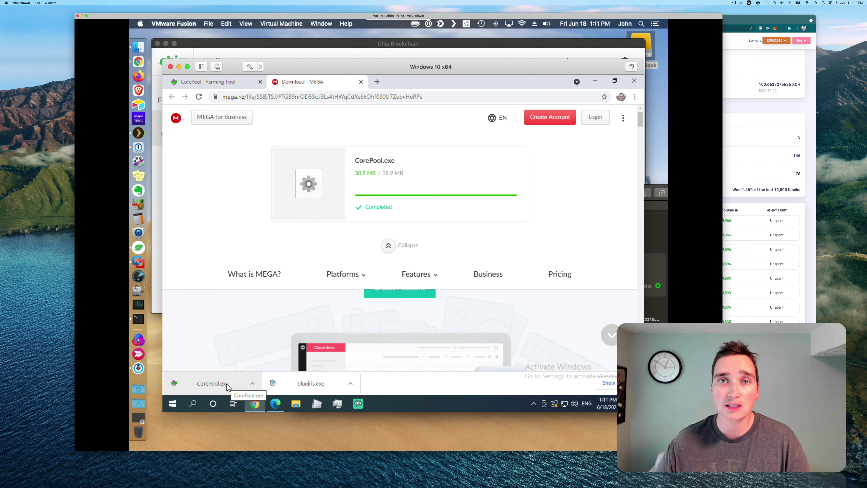
- Run the downloaded CorePool.exe installer past the SmartScreen warning and allow it to make changes to the device
{"action": "left_click", "coordinate": [225, 388]}
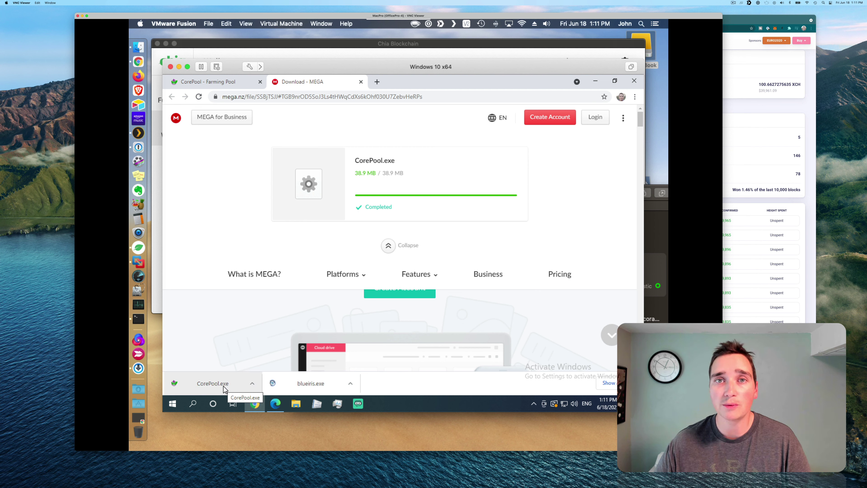
{"action": "left_click", "coordinate": [214, 383]}
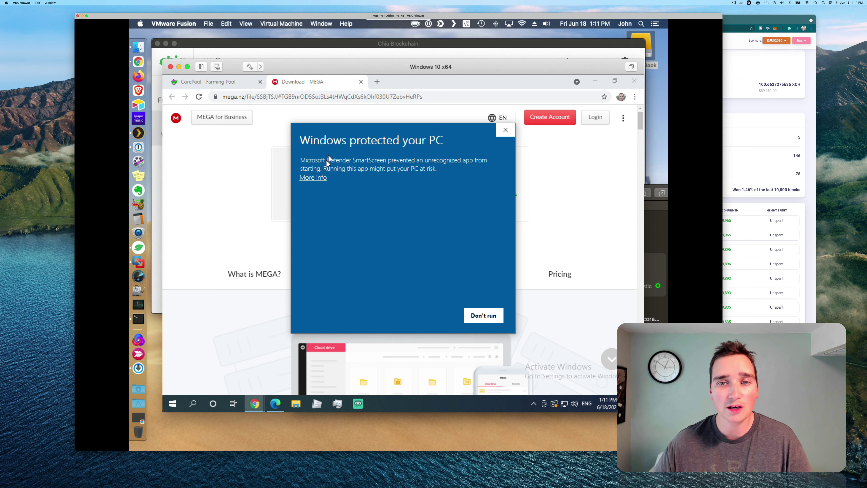
{"action": "left_click", "coordinate": [323, 179]}
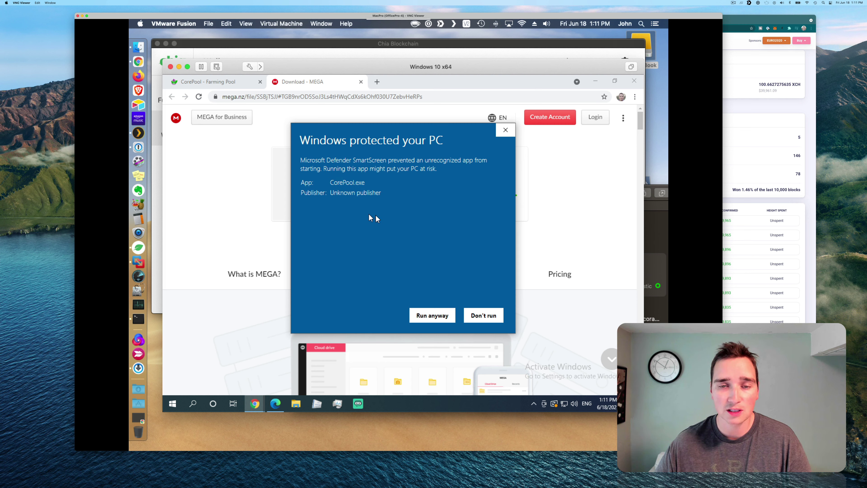
{"action": "left_click", "coordinate": [444, 313]}
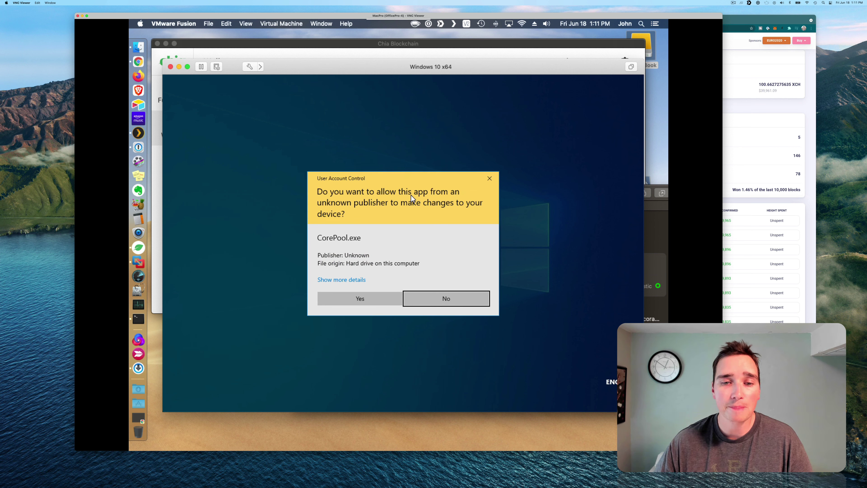
{"action": "left_click", "coordinate": [389, 297]}
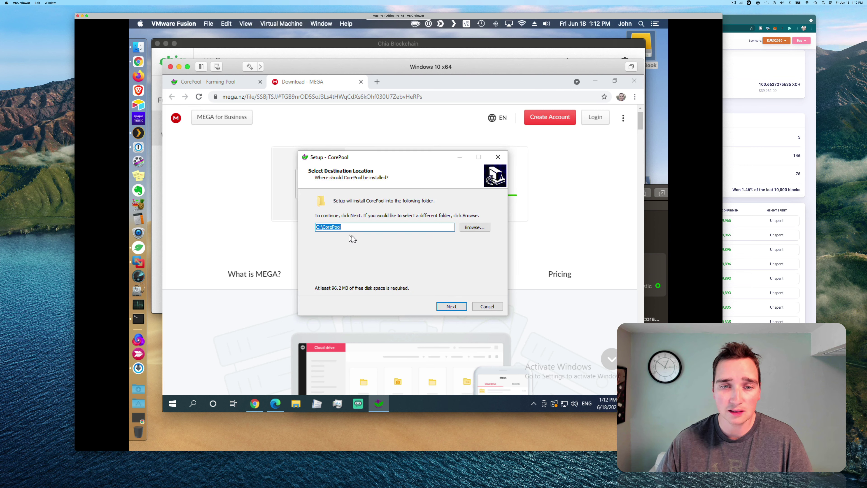
- Install CorePool to C:\CorePool with a desktop shortcut, accepting the license and installing the Microsoft Visual C++ 2015-2019 Redistributable (x86)
{"action": "left_click", "coordinate": [451, 307]}
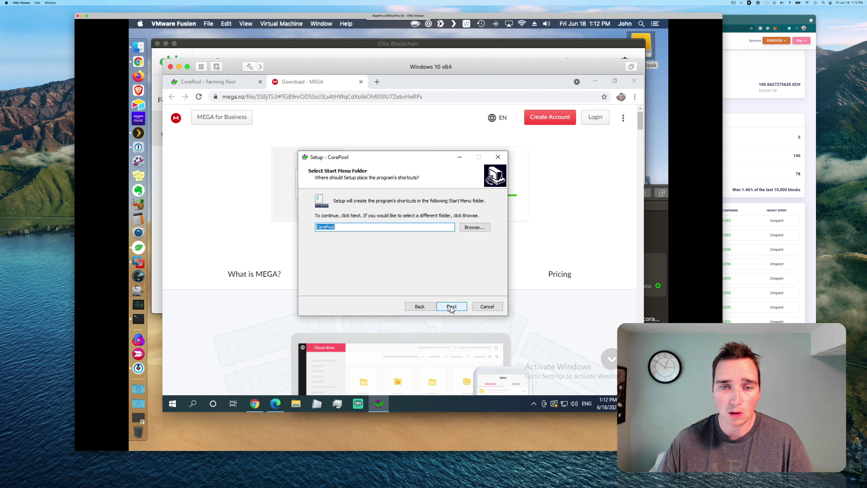
{"action": "left_click", "coordinate": [452, 307]}
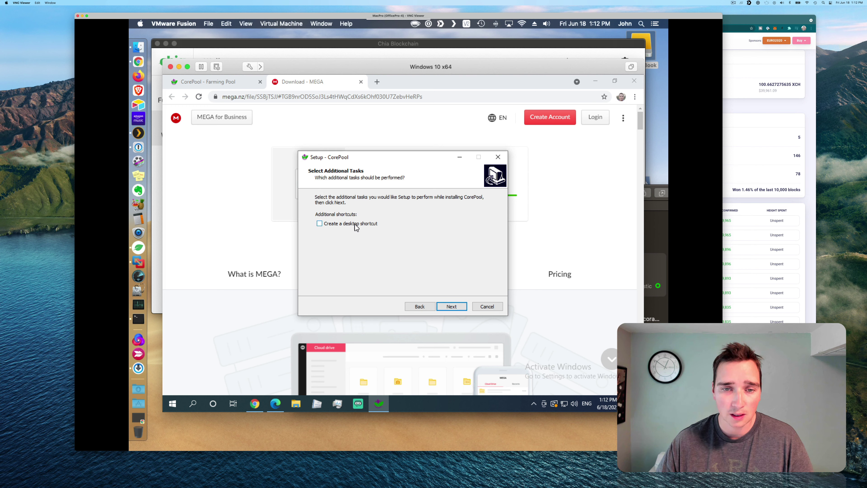
{"action": "left_click", "coordinate": [456, 307]}
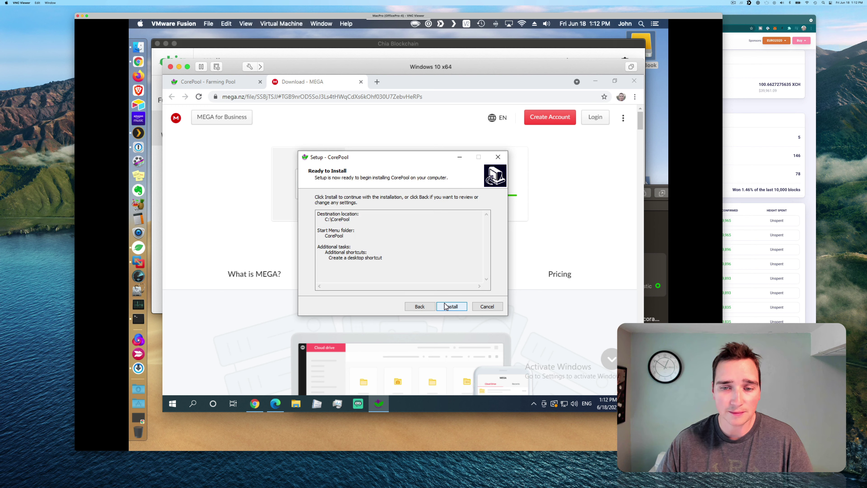
{"action": "left_click", "coordinate": [457, 309]}
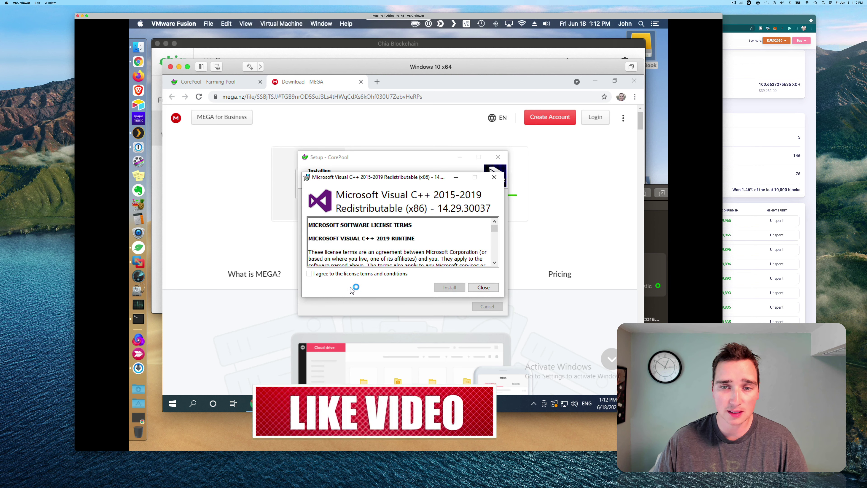
{"action": "left_click", "coordinate": [343, 275]}
{"action": "left_click", "coordinate": [450, 288]}
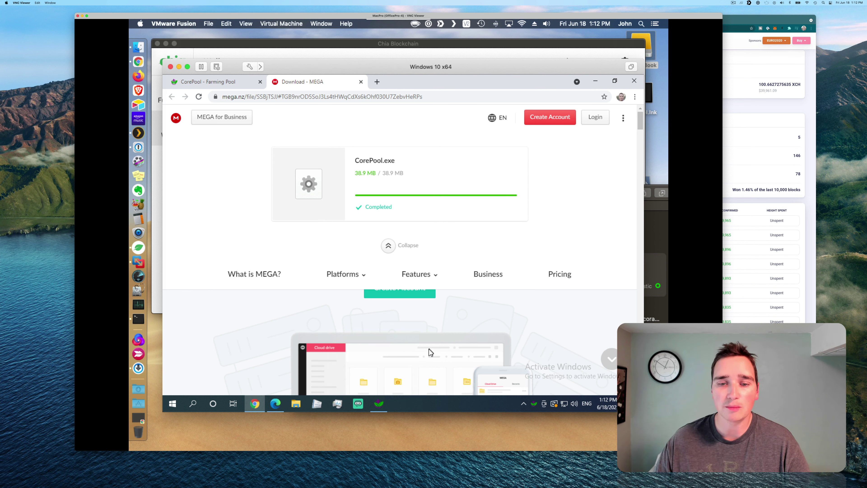
- Bring up the CorePool Farmer window, move it fully into view, and enable Auto start
{"action": "left_click", "coordinate": [379, 405]}
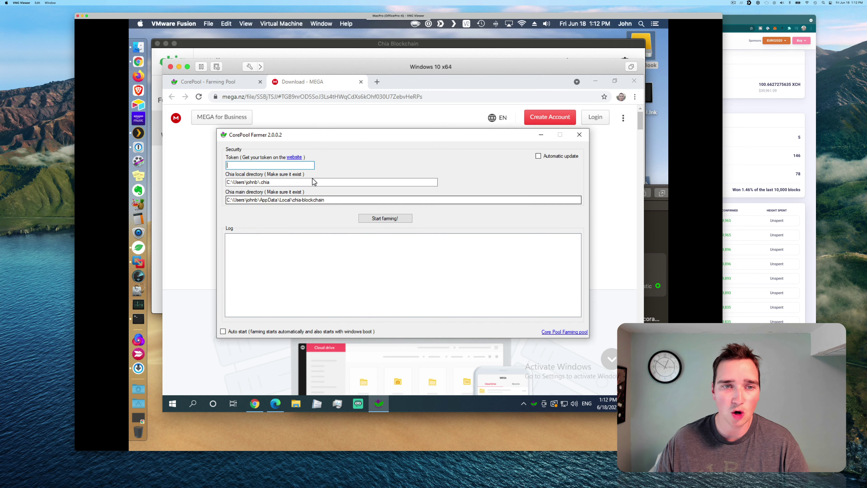
{"action": "left_click_drag", "start_coordinate": [312, 140], "coordinate": [279, 99]}
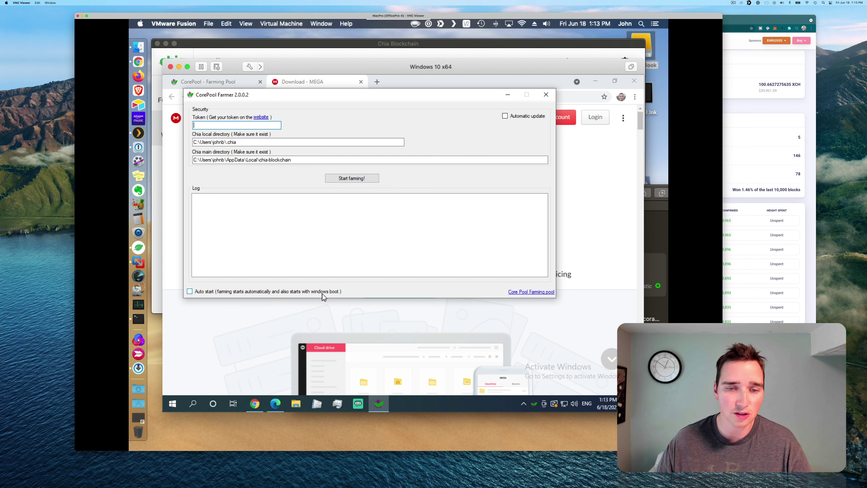
{"action": "left_click", "coordinate": [190, 291]}
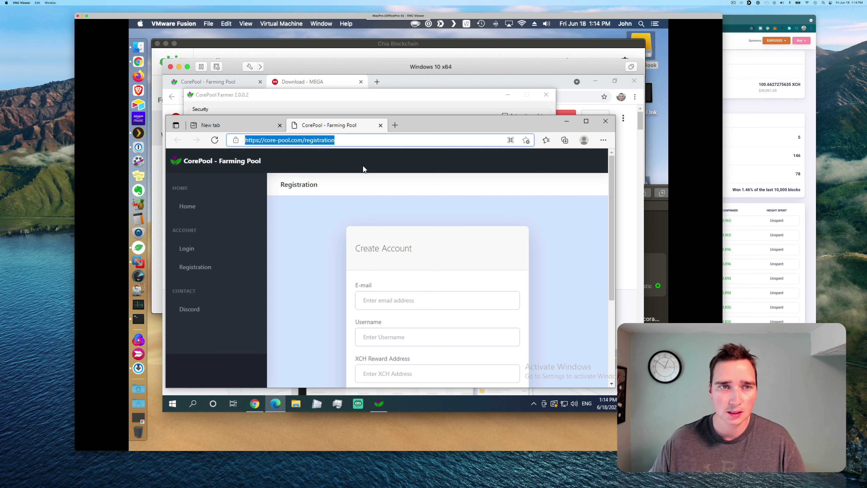
- Return to the CorePool dashboard in Chrome and add a farmer named VMFarmer
{"action": "left_click", "coordinate": [219, 82]}
{"action": "left_click", "coordinate": [219, 82]}
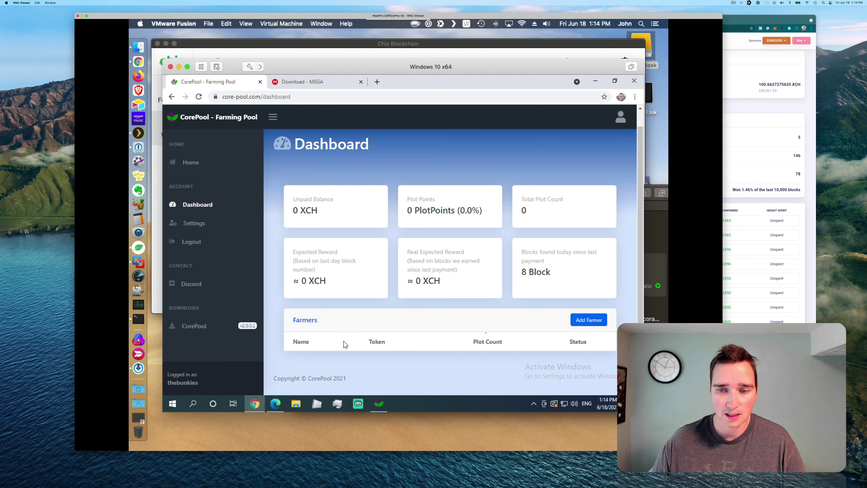
{"action": "left_click", "coordinate": [596, 321]}
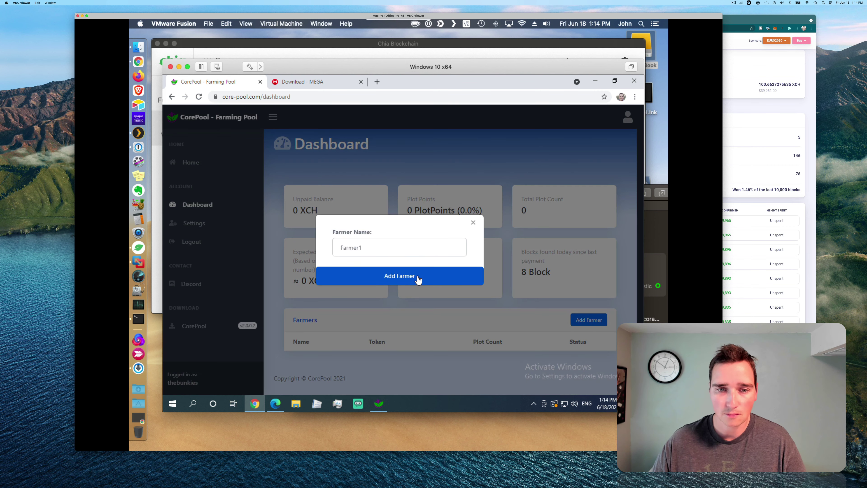
{"action": "left_click", "coordinate": [366, 251]}
{"action": "left_click_drag", "start_coordinate": [377, 248], "coordinate": [329, 245]}
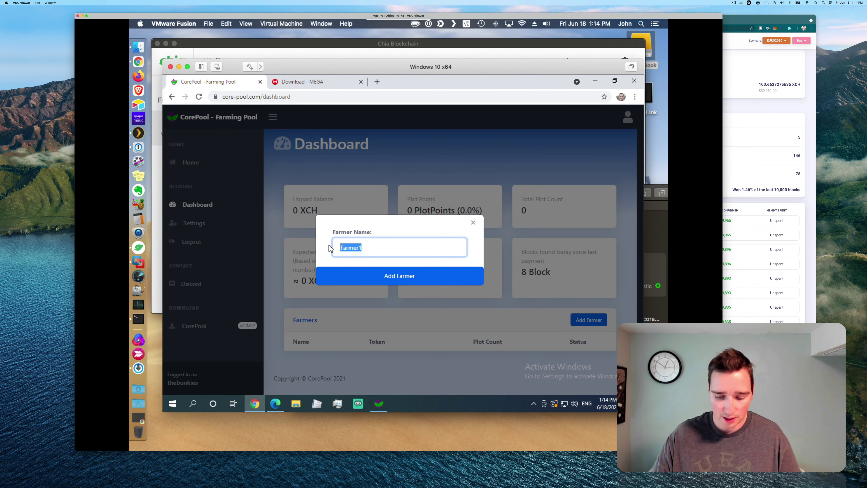
{"action": "type", "text": "Mac"}
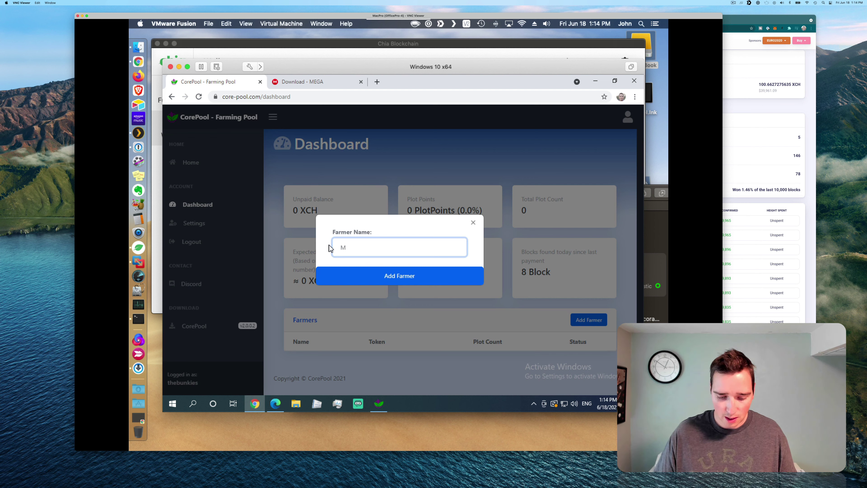
{"action": "key", "text": "BackSpace"}
{"action": "key", "text": "BackSpace"}
{"action": "key", "text": "BackSpace"}
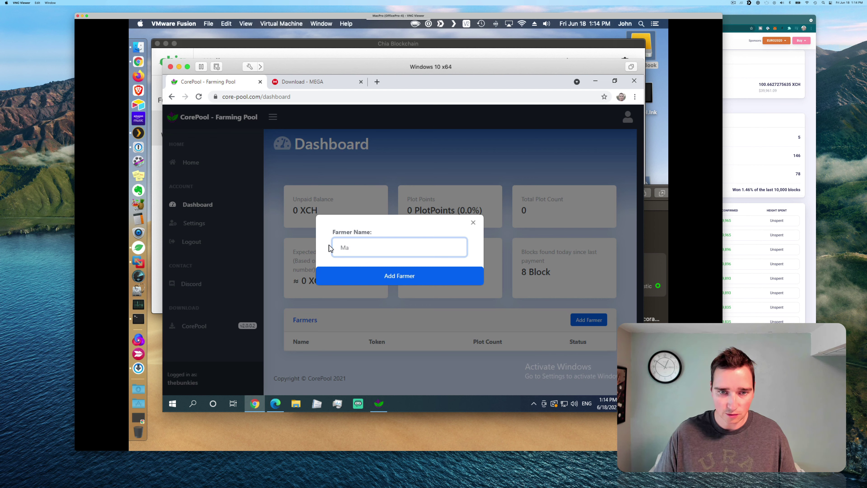
{"action": "type", "text": "VMFarmer"}
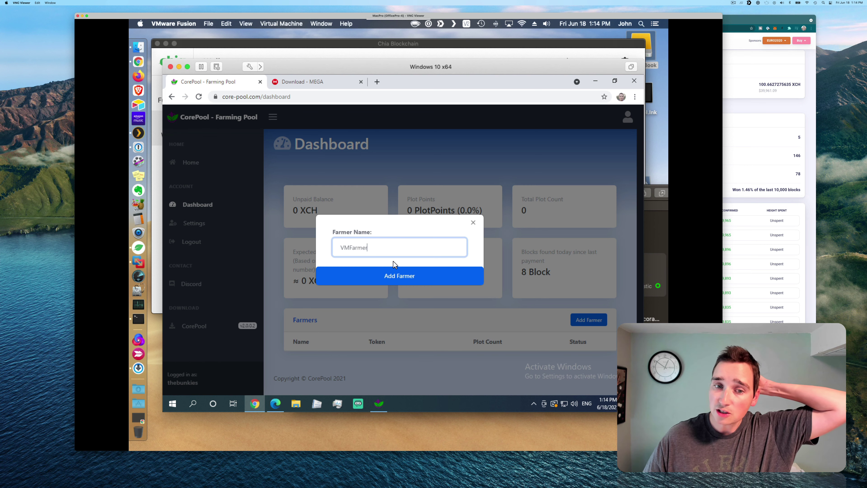
{"action": "left_click", "coordinate": [405, 275]}
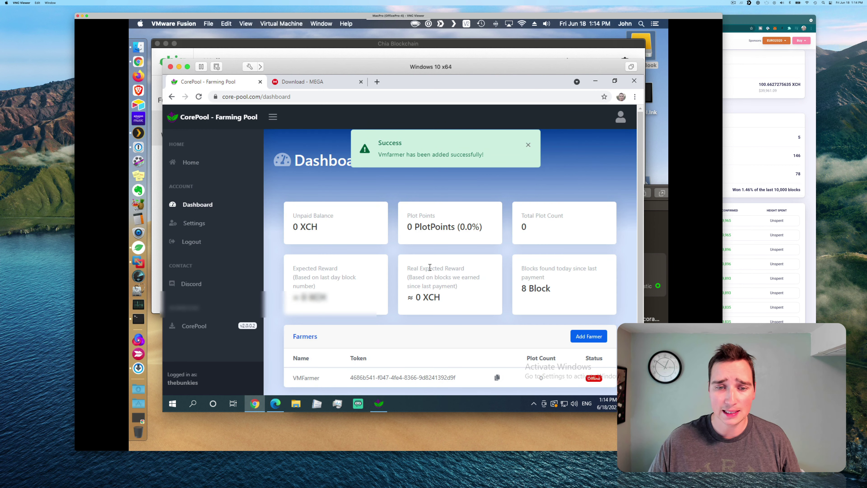
- Copy the VMFarmer token from the dashboard and paste it into the Token field in CorePool Farmer
{"action": "scroll", "coordinate": [430, 267], "scroll_direction": "down", "scroll_amount": 2}
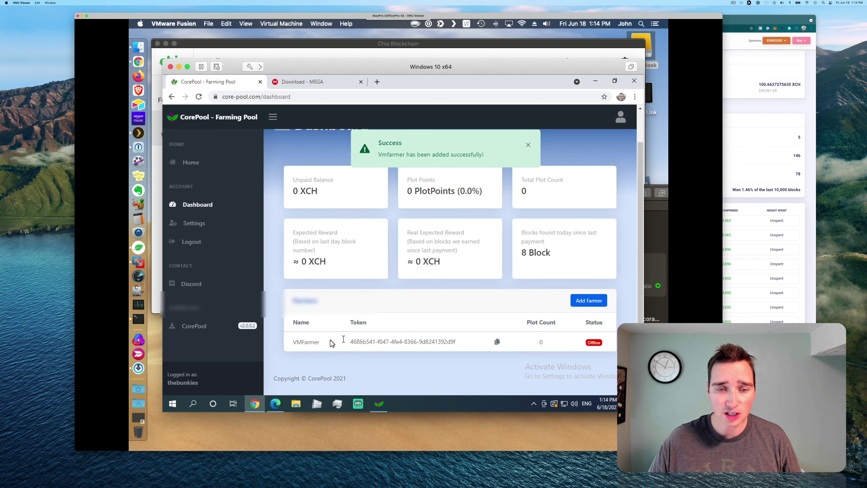
{"action": "left_click", "coordinate": [497, 342]}
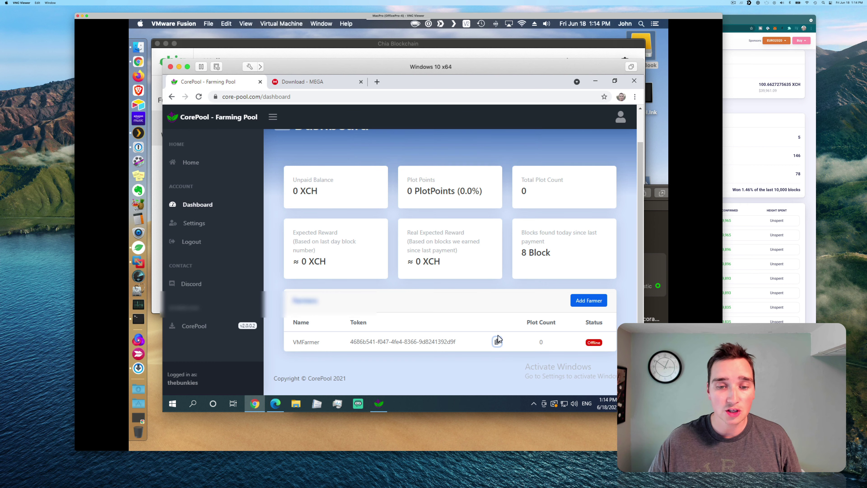
{"action": "left_click", "coordinate": [385, 405]}
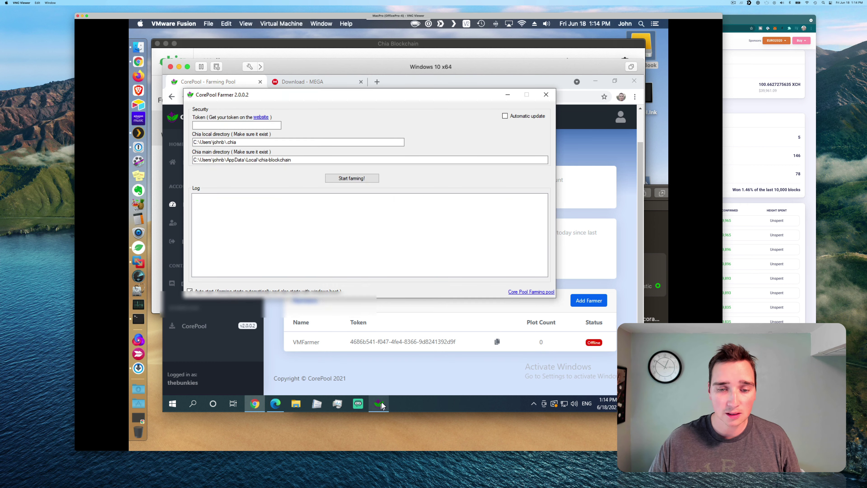
{"action": "right_click", "coordinate": [239, 125]}
{"action": "left_click", "coordinate": [252, 160]}
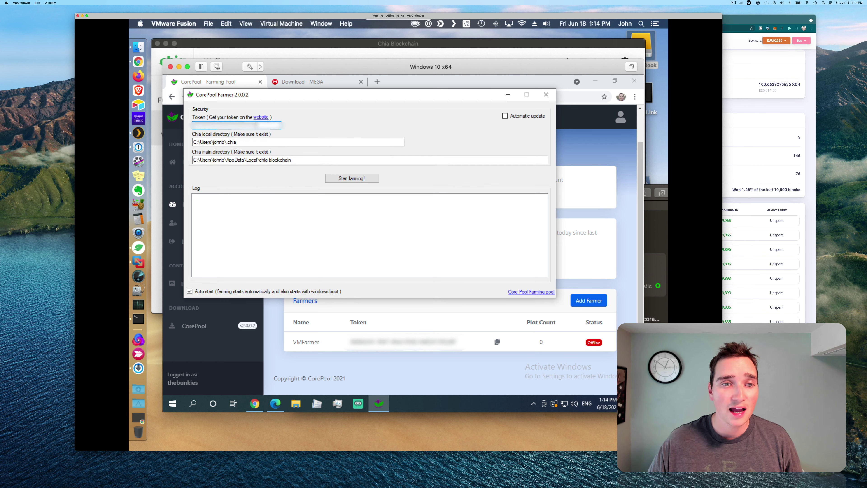
- Try to start farming in CorePool Farmer, expand the error details, and quit the application
{"action": "left_click", "coordinate": [351, 179]}
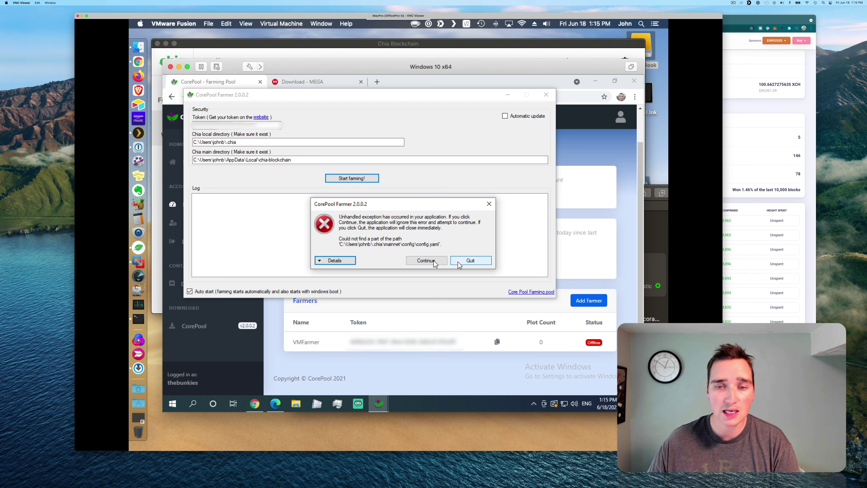
{"action": "left_click", "coordinate": [348, 262]}
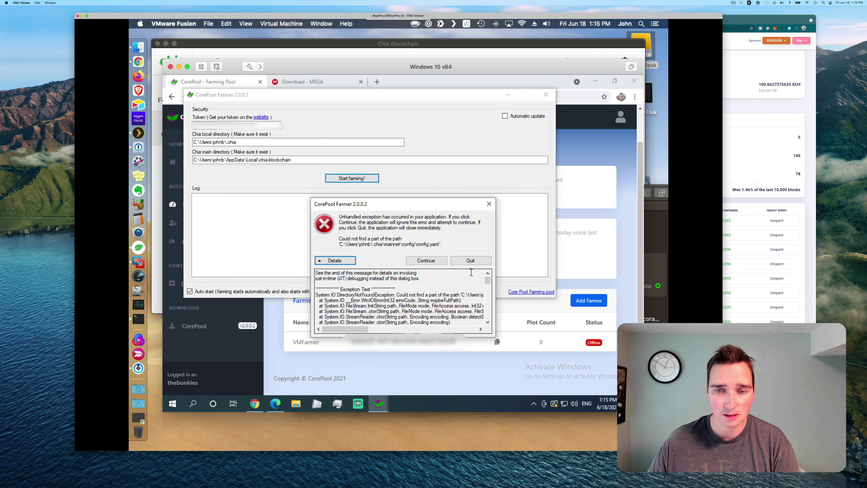
{"action": "left_click", "coordinate": [470, 260]}
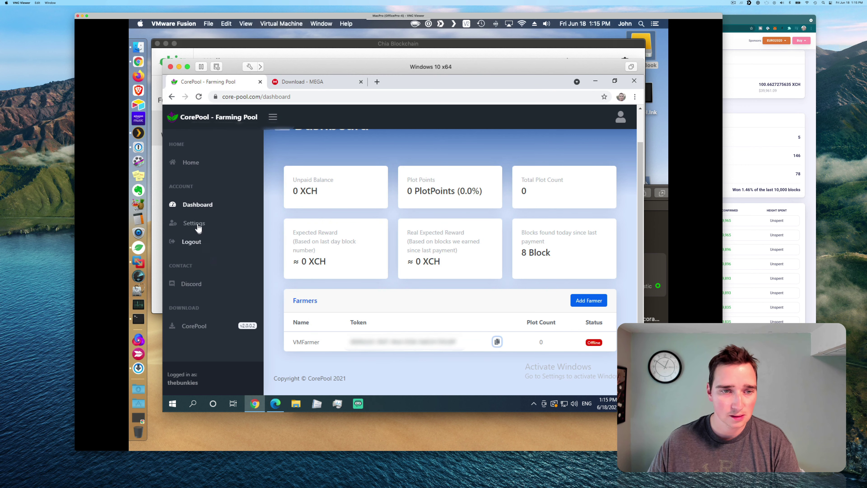
- Download Chia 1.1.7 for Windows from chia.net in a new browser tab and run ChiaSetup-1.1.7.exe
{"action": "left_click", "coordinate": [376, 83]}
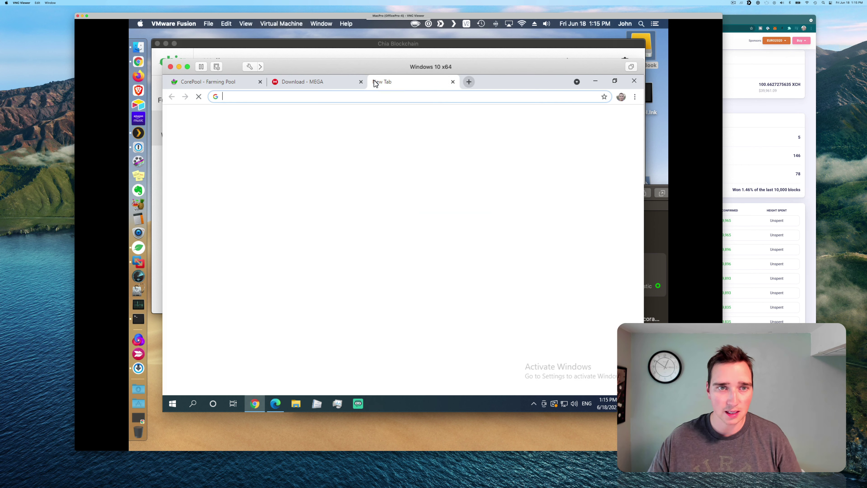
{"action": "type", "text": "chia.ne"}
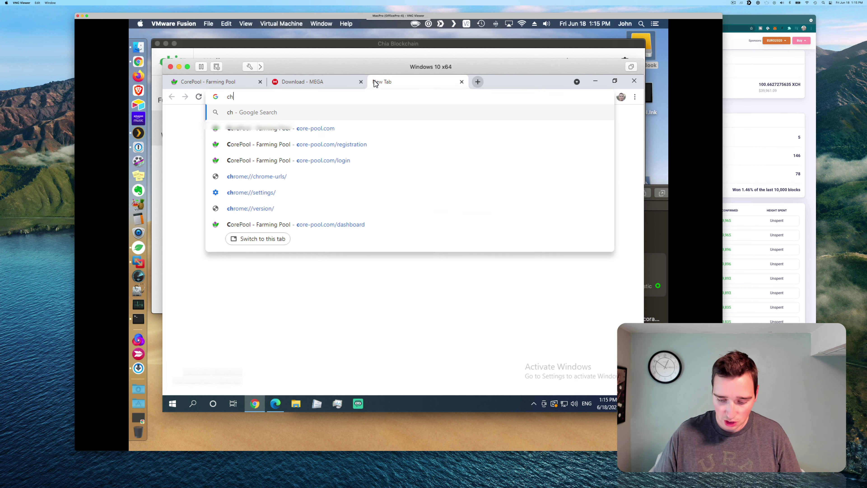
{"action": "type", "text": "t"}
{"action": "key", "text": "Return"}
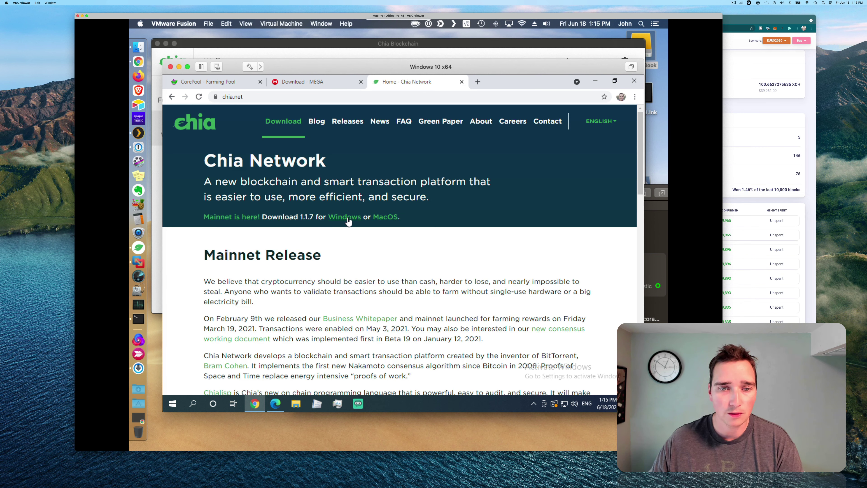
{"action": "left_click", "coordinate": [344, 216]}
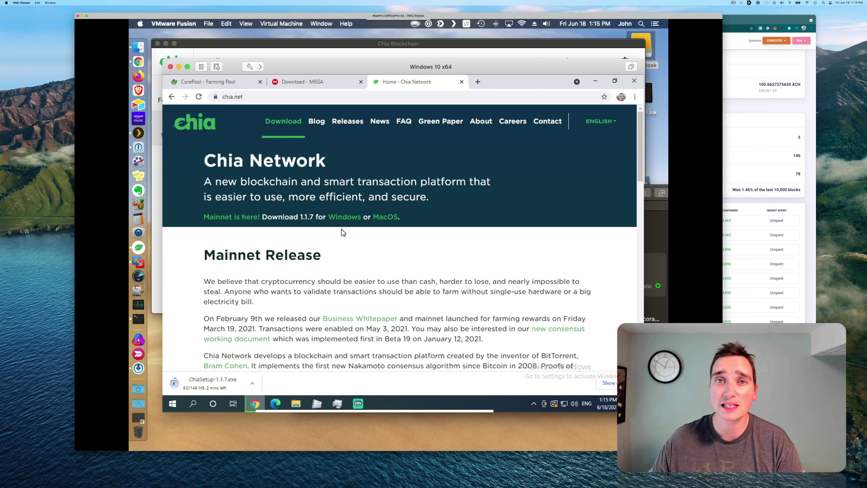
{"action": "left_click_drag", "start_coordinate": [343, 231], "coordinate": [396, 181]}
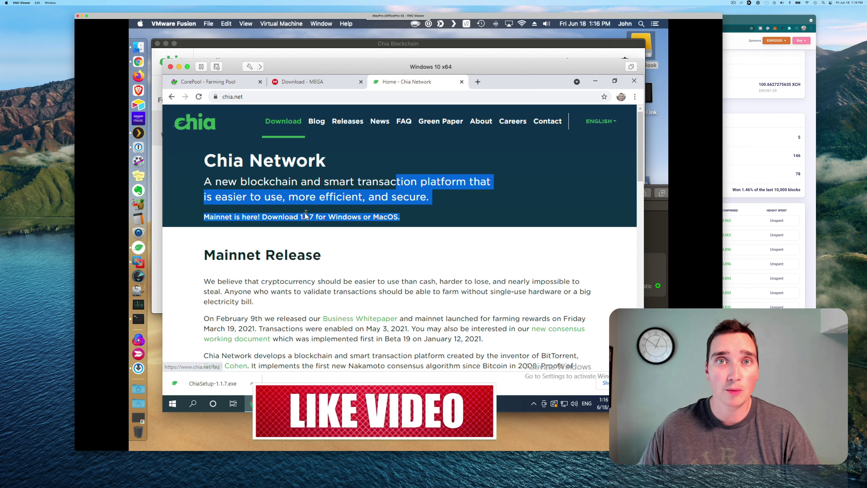
{"action": "left_click", "coordinate": [212, 383]}
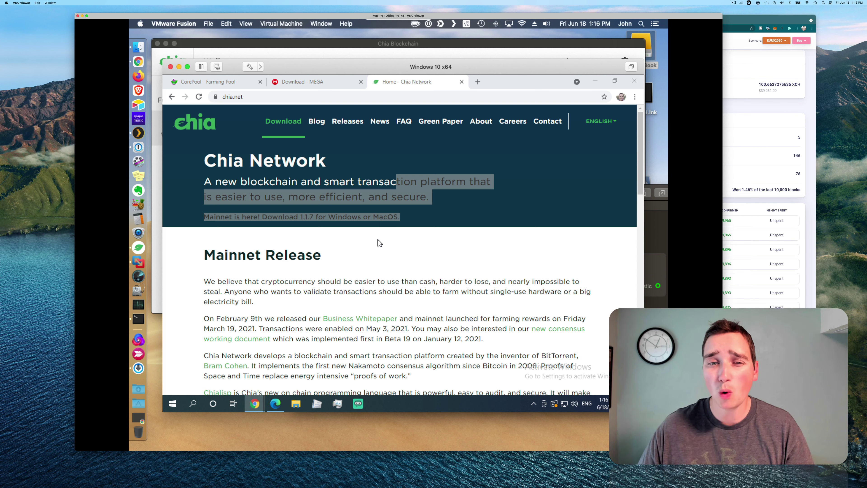
{"action": "left_click", "coordinate": [465, 256]}
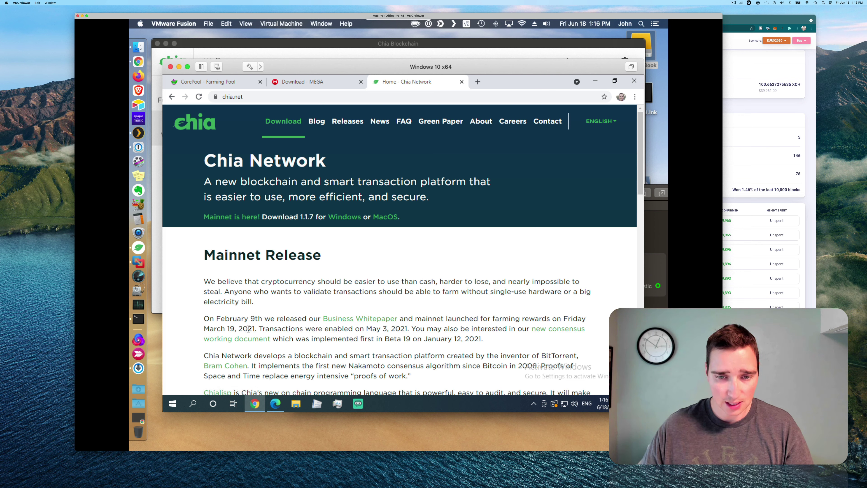
{"action": "left_click_drag", "start_coordinate": [248, 328], "coordinate": [308, 331]}
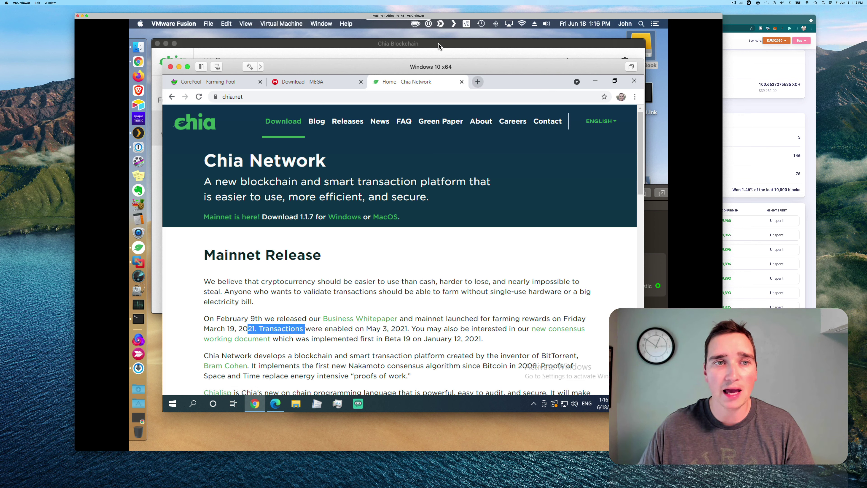
- Close the MEGA tab in Chrome, restore the browser to a smaller window, and close the Edge window with the CorePool registration page
{"action": "left_click_drag", "start_coordinate": [430, 64], "coordinate": [432, 57]}
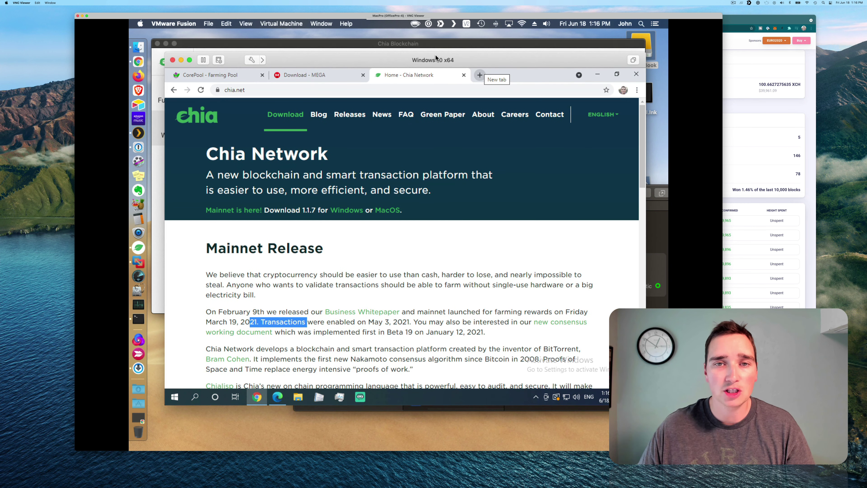
{"action": "left_click", "coordinate": [364, 75]}
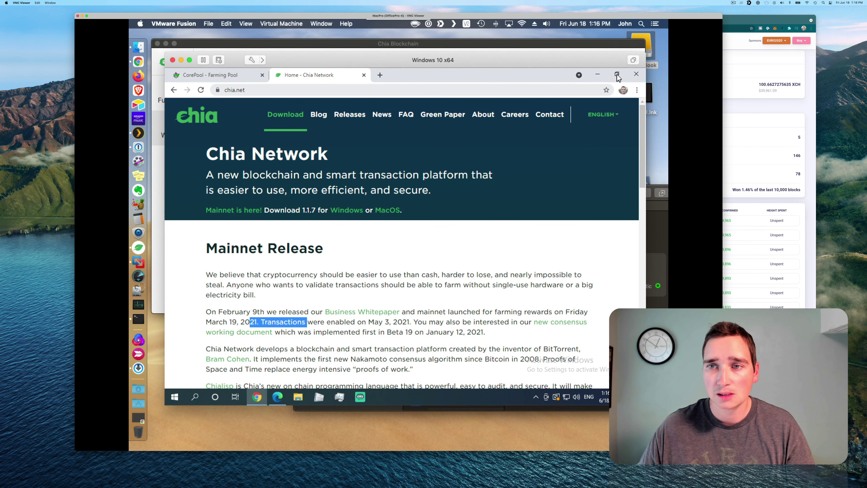
{"action": "left_click", "coordinate": [618, 76]}
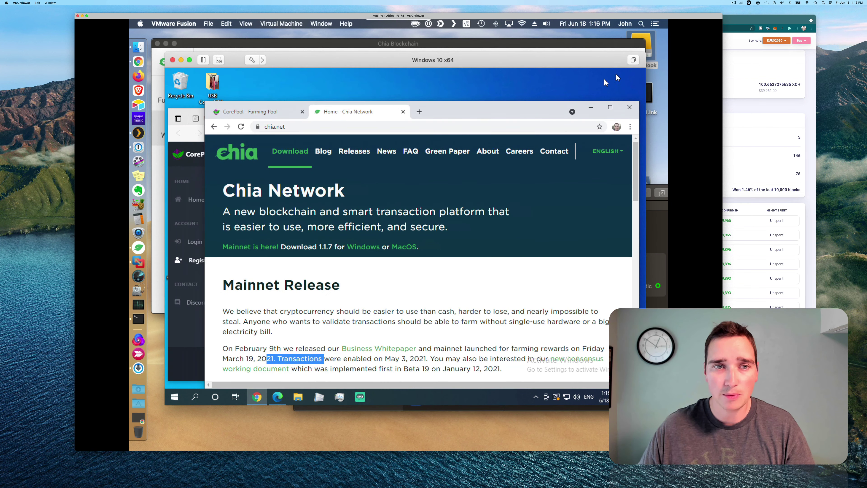
{"action": "left_click", "coordinate": [195, 109]}
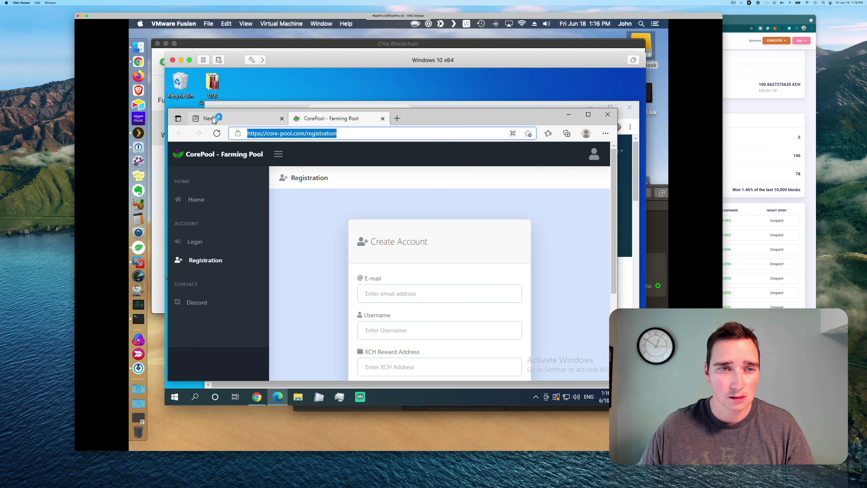
{"action": "left_click", "coordinate": [610, 117]}
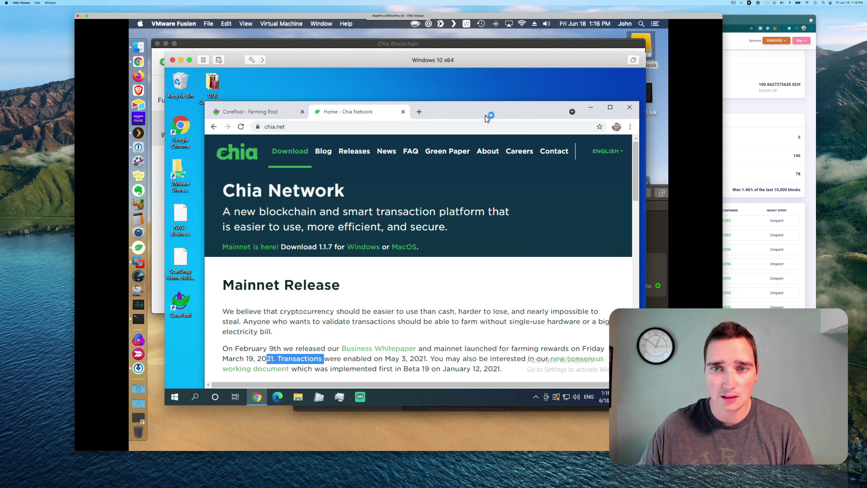
{"action": "left_click_drag", "start_coordinate": [484, 109], "coordinate": [475, 90]}
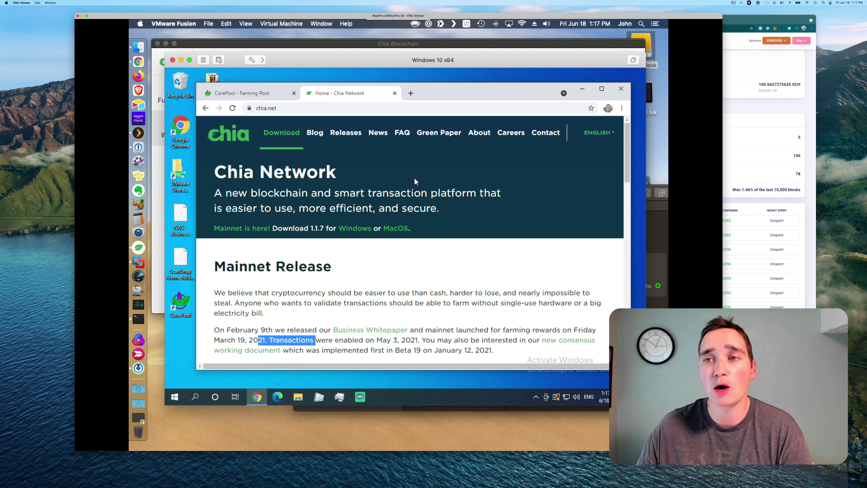
{"action": "left_click_drag", "start_coordinate": [466, 46], "coordinate": [448, 46]}
{"action": "left_click", "coordinate": [628, 74]}
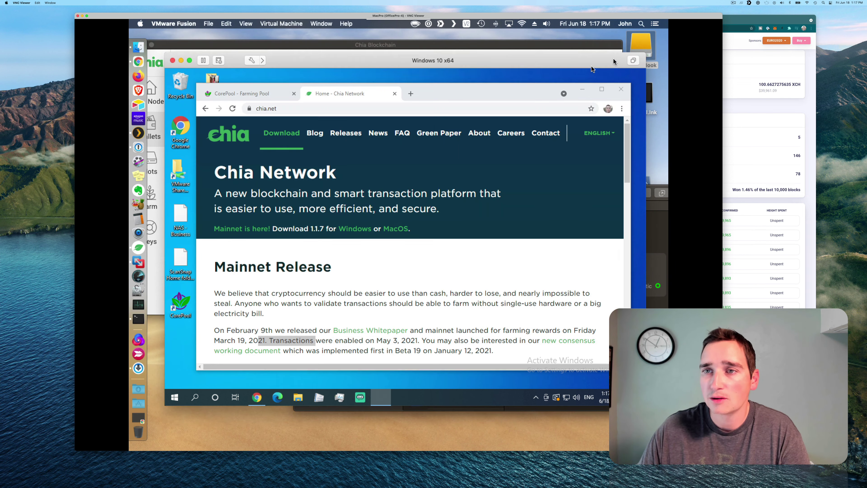
{"action": "left_click_drag", "start_coordinate": [614, 58], "coordinate": [581, 66]}
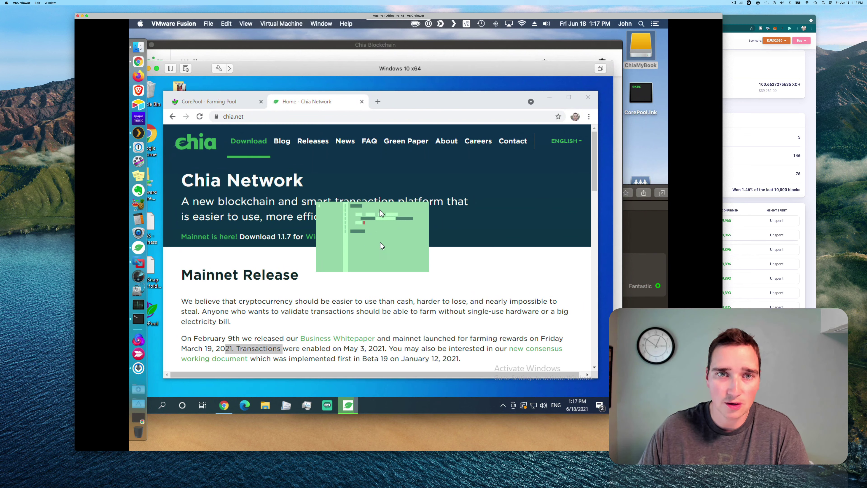
{"action": "left_click_drag", "start_coordinate": [351, 70], "coordinate": [416, 67]}
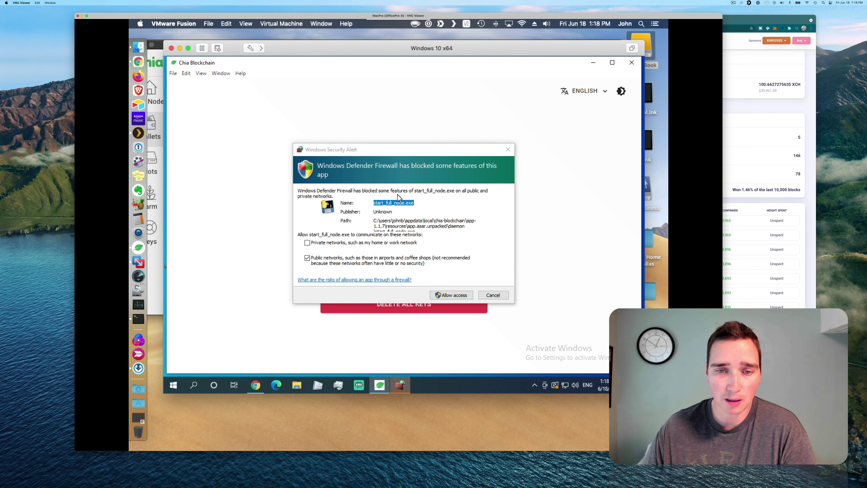
- Clear the firewall alert for start_full_node.exe, and quit Terminal on the Mac, terminating the running xmrig process
{"action": "left_click", "coordinate": [380, 256]}
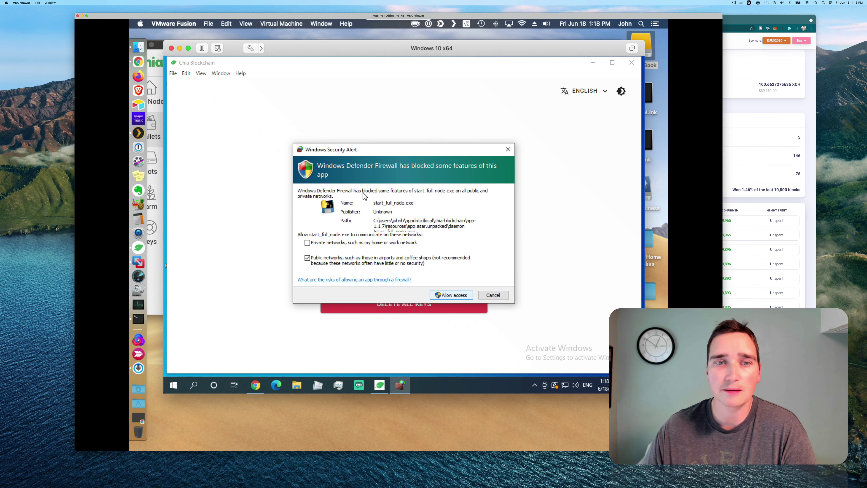
{"action": "left_click", "coordinate": [139, 318]}
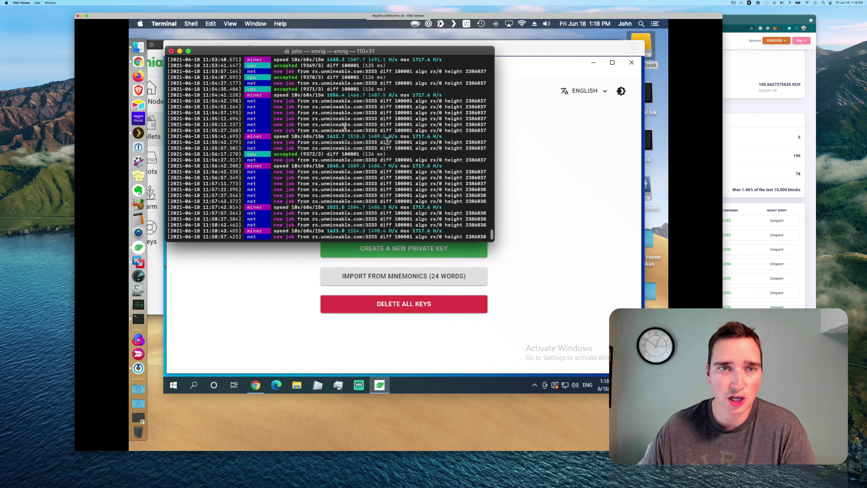
{"action": "left_click", "coordinate": [162, 25]}
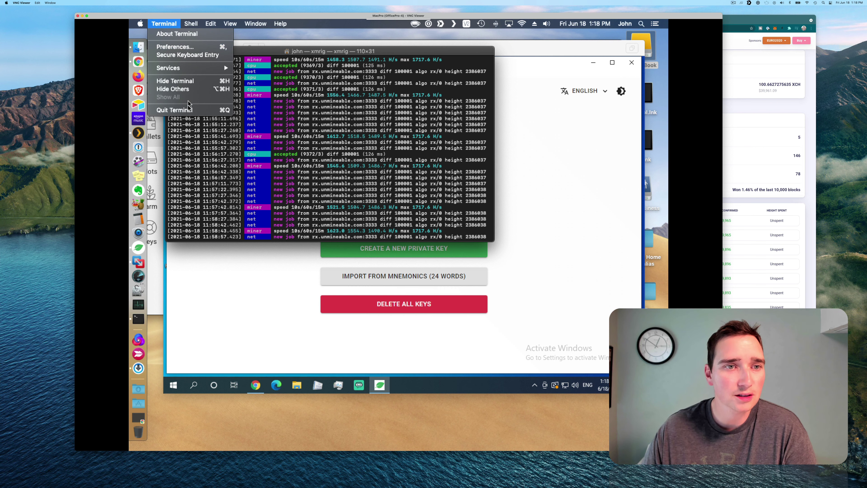
{"action": "left_click", "coordinate": [189, 110]}
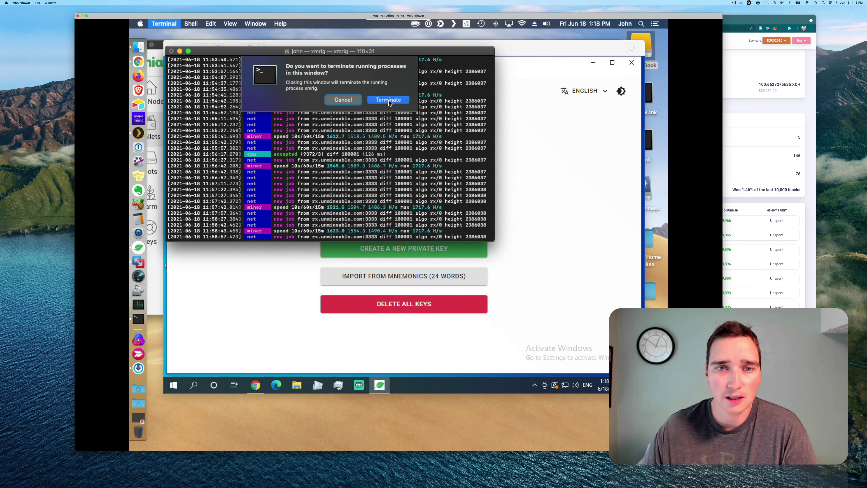
{"action": "left_click", "coordinate": [389, 101]}
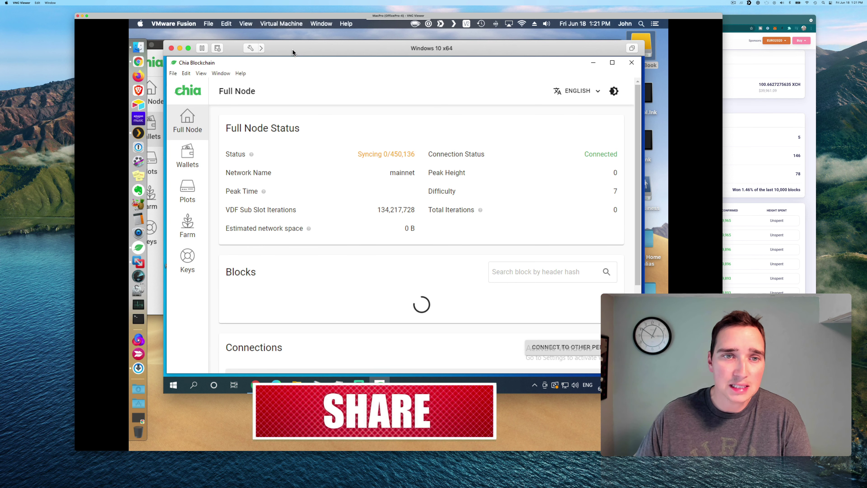
- Minimize Chia Blockchain, launch CorePool Farmer from the Windows desktop, and allow FarmerCaller through the firewall on public networks
{"action": "left_click_drag", "start_coordinate": [293, 59], "coordinate": [282, 45]}
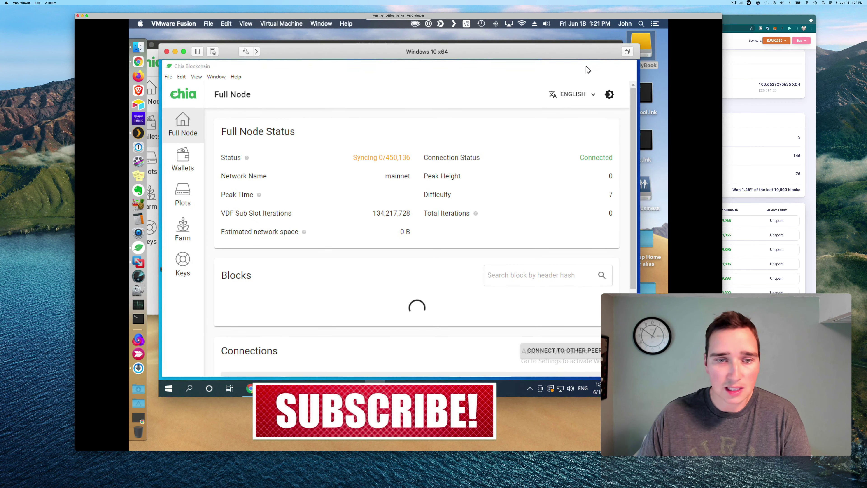
{"action": "left_click", "coordinate": [587, 68]}
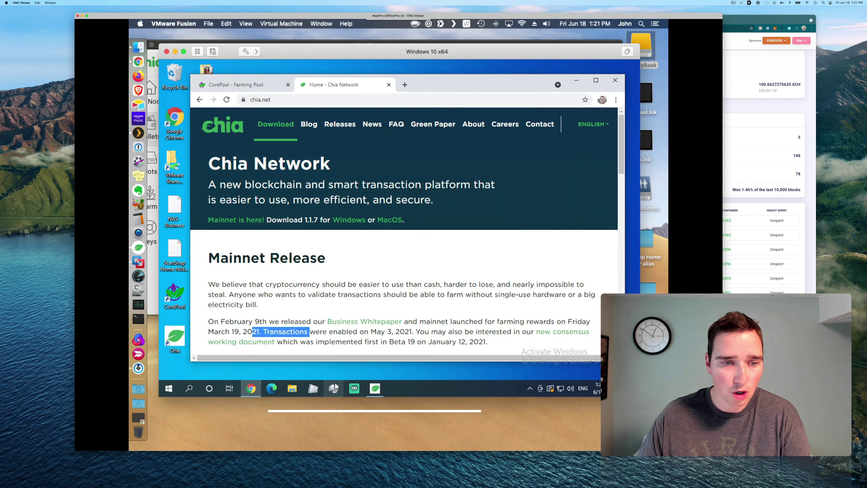
{"action": "left_click", "coordinate": [174, 295]}
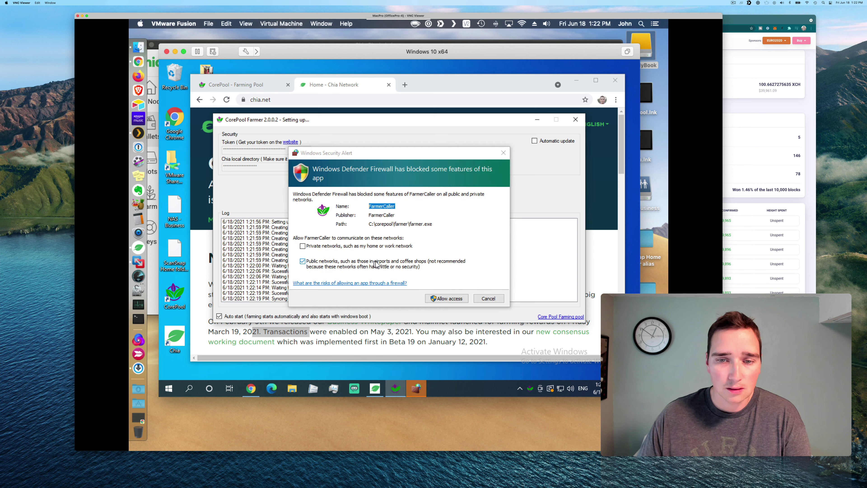
{"action": "left_click", "coordinate": [448, 298]}
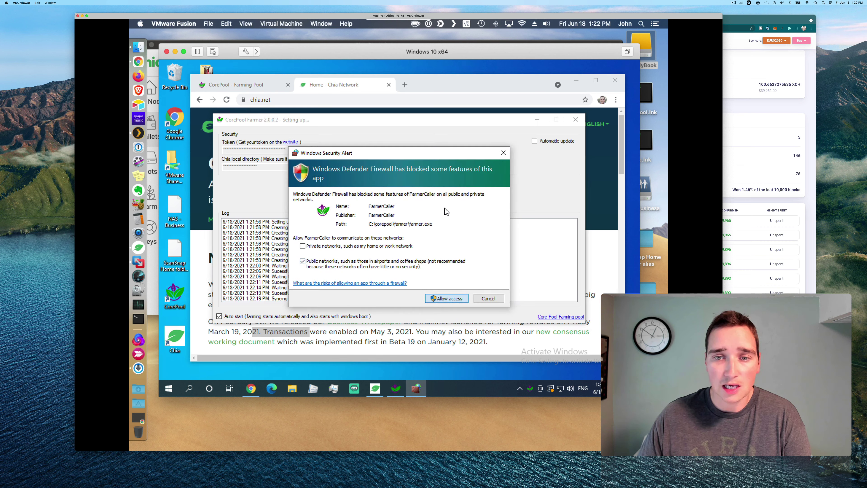
{"action": "left_click", "coordinate": [447, 299]}
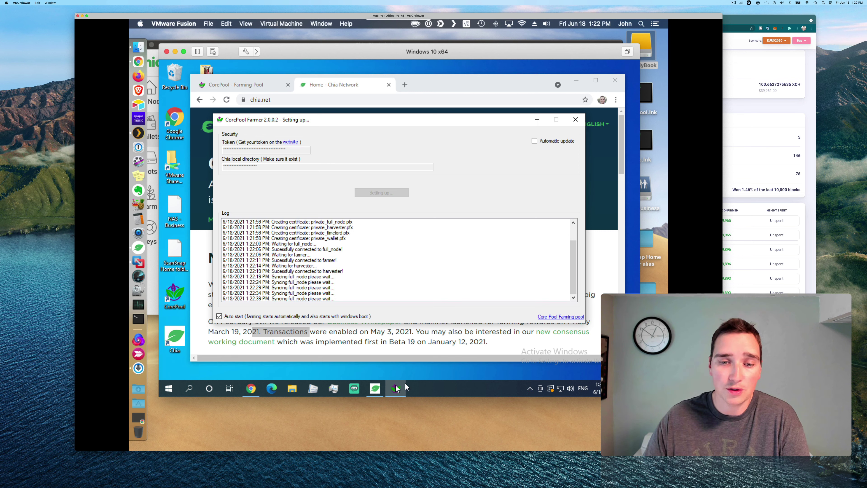
- Bring up Chia's Full Node status, and launch CorePool Farmer again from the Windows desktop
{"action": "left_click", "coordinate": [376, 390]}
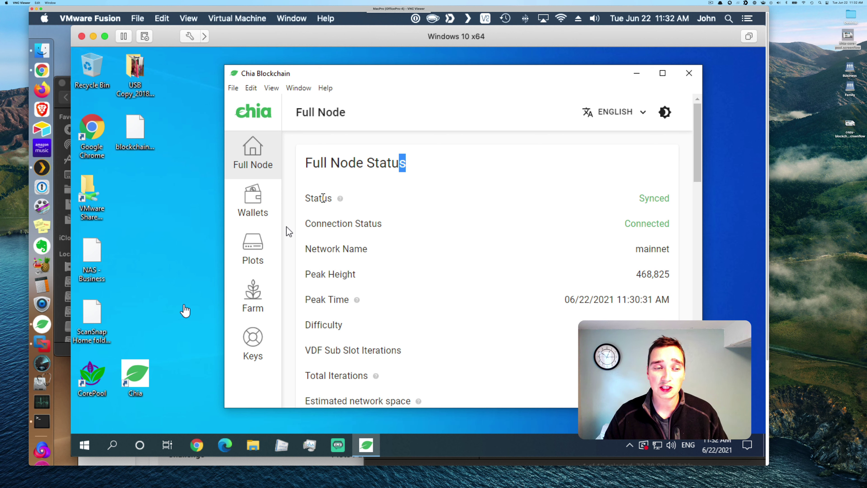
{"action": "left_click", "coordinate": [93, 370]}
{"action": "double_click", "coordinate": [93, 370]}
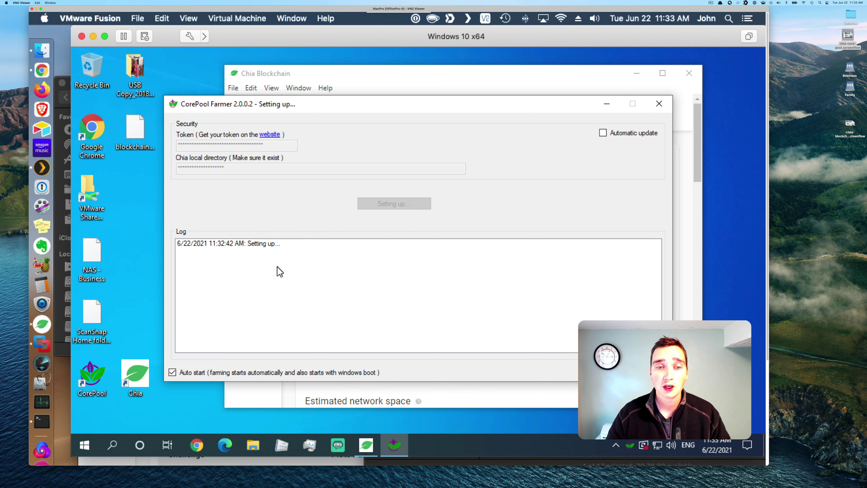
{"action": "left_click_drag", "start_coordinate": [329, 106], "coordinate": [313, 65]}
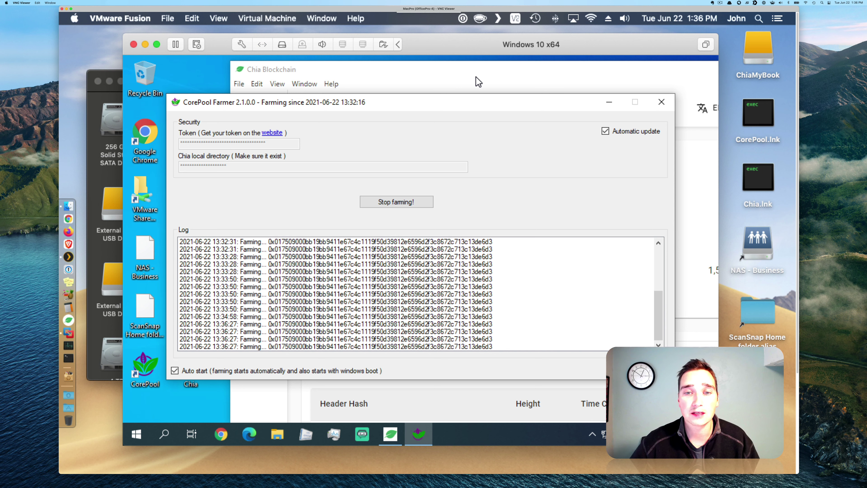
- Examine the Full Node status in Chia Blockchain and the plot count, rewards and farmer status on the CorePool dashboard
{"action": "left_click", "coordinate": [435, 65]}
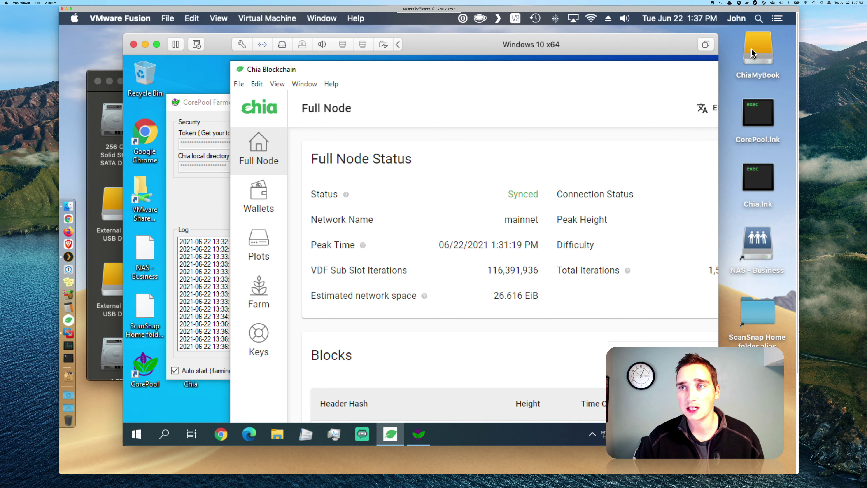
{"action": "mouse_move", "coordinate": [592, 47]}
{"action": "left_mouse_down"}
{"action": "mouse_move", "coordinate": [584, 57]}
{"action": "mouse_move", "coordinate": [593, 49]}
{"action": "left_mouse_up"}
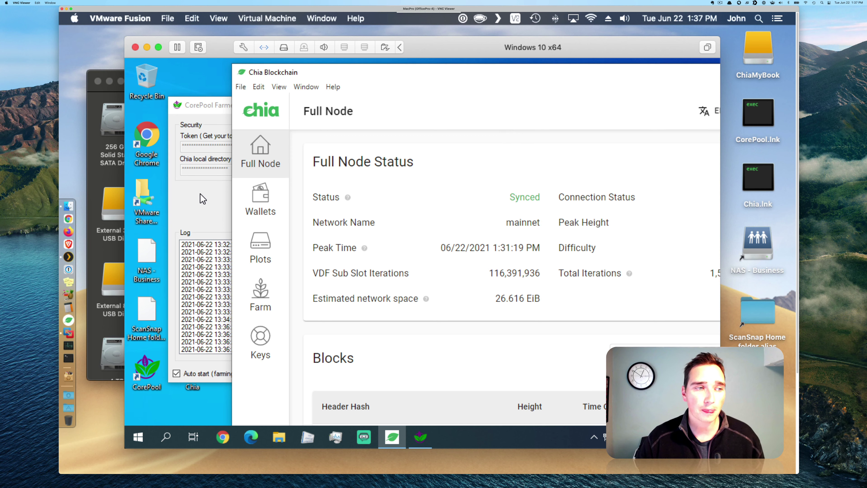
{"action": "left_click_drag", "start_coordinate": [0, 51], "coordinate": [282, 72]}
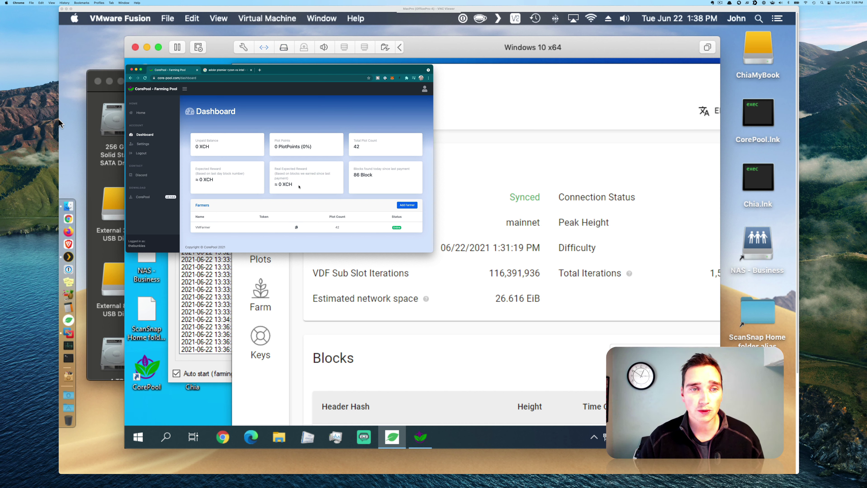
{"action": "mouse_move", "coordinate": [299, 187]}
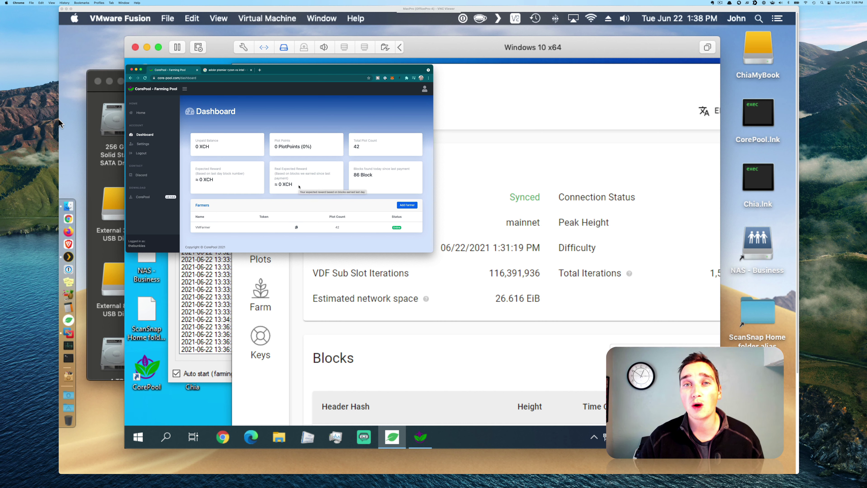